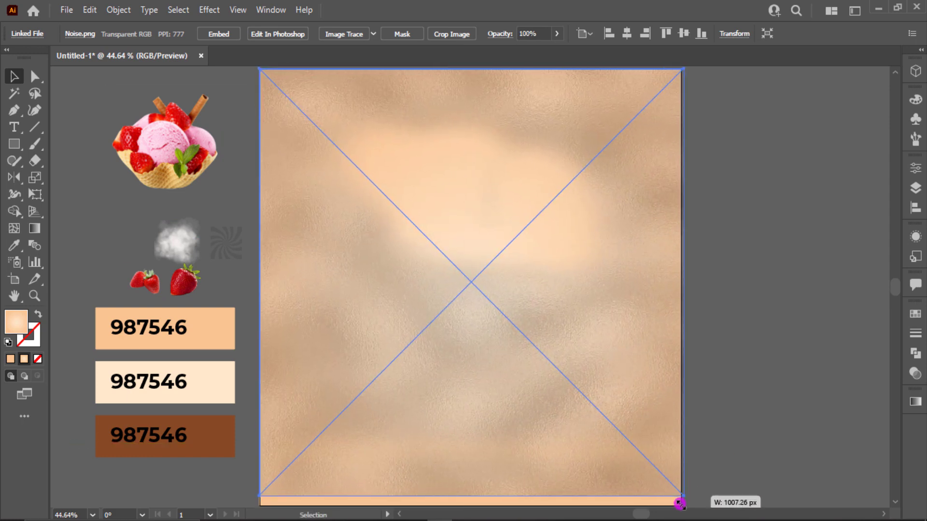
Set the blending mode of the Noise.png image to Overlay.
left_click(916, 375)
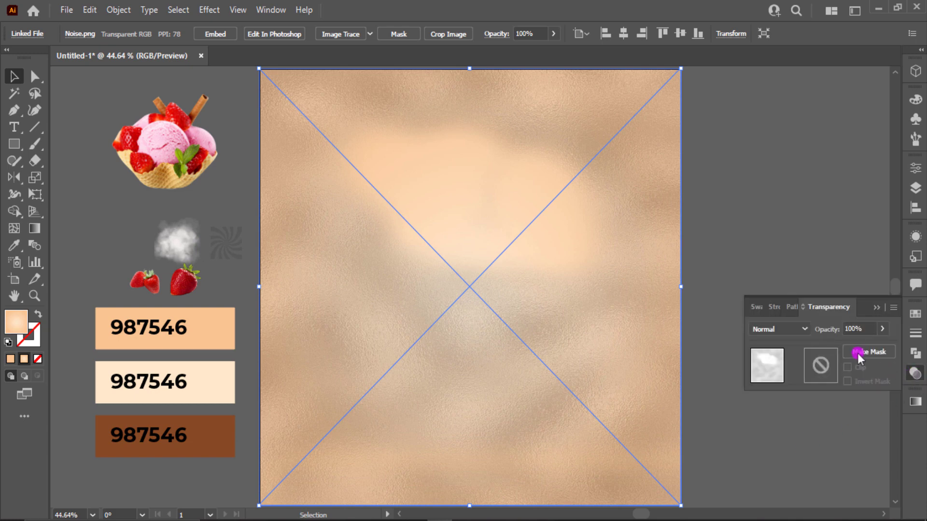
left_click(780, 328)
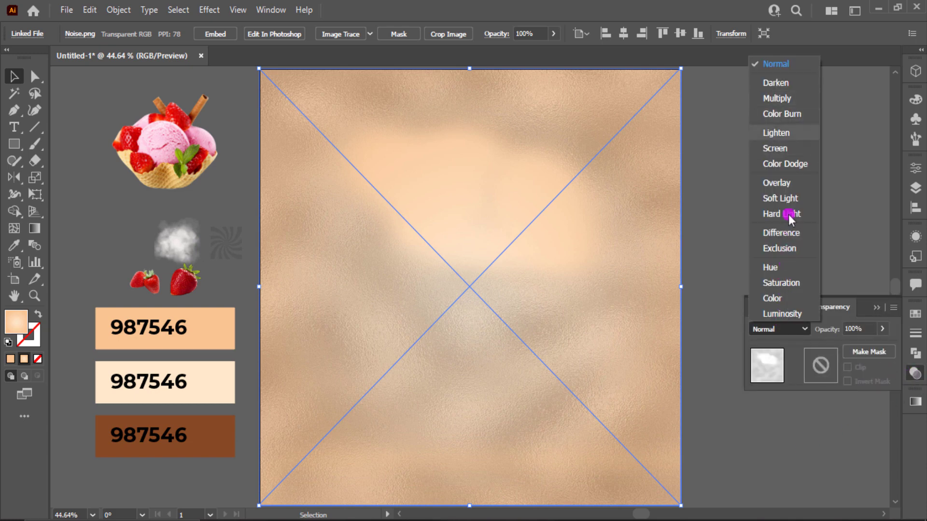
left_click(789, 183)
Cover the whole artboard with the twist effect image in front of everything and set its blending mode to Overlay.
left_click(176, 244)
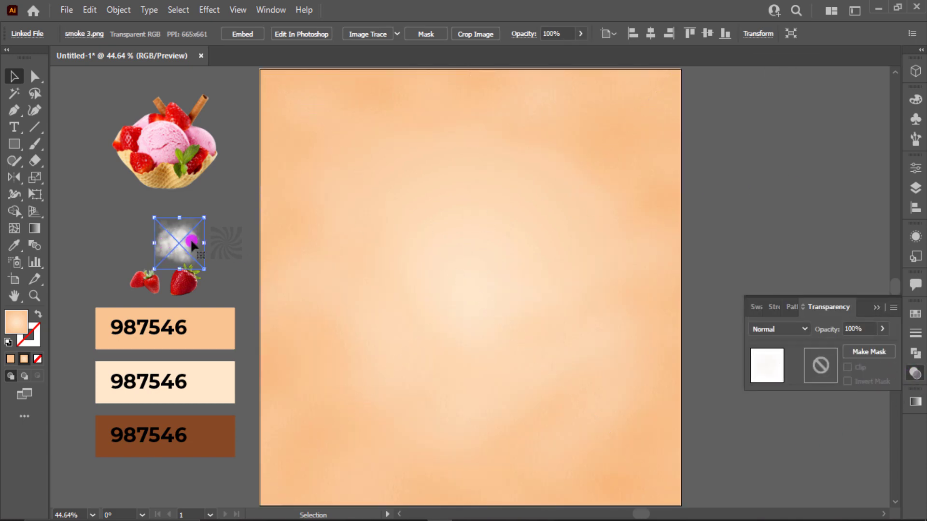
left_click(222, 242)
right_click(221, 242)
mouse_move(296, 360)
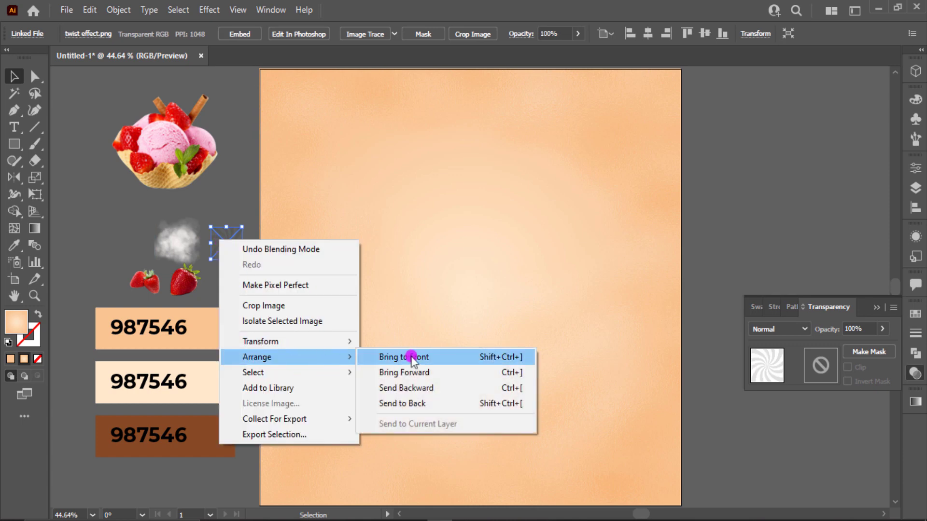
left_click(410, 358)
left_click_drag(227, 248, 680, 506)
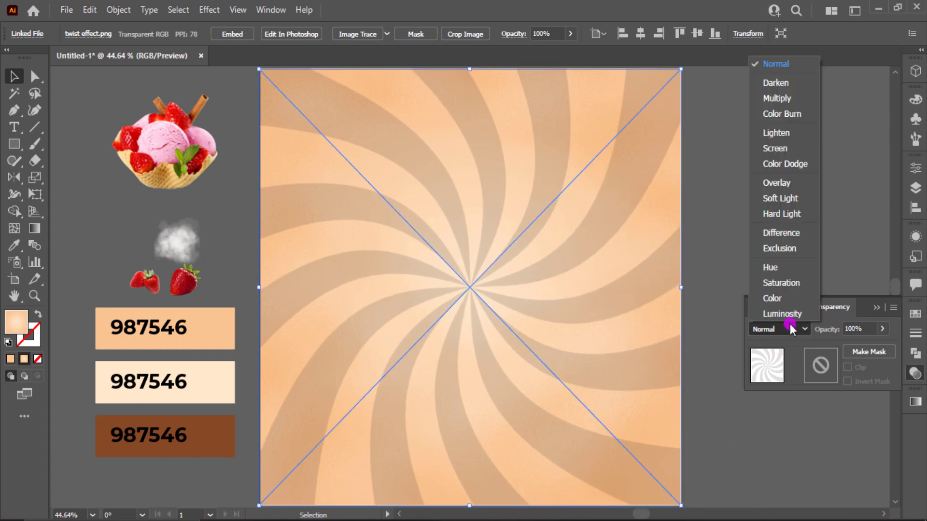
left_click(788, 334)
left_click(785, 190)
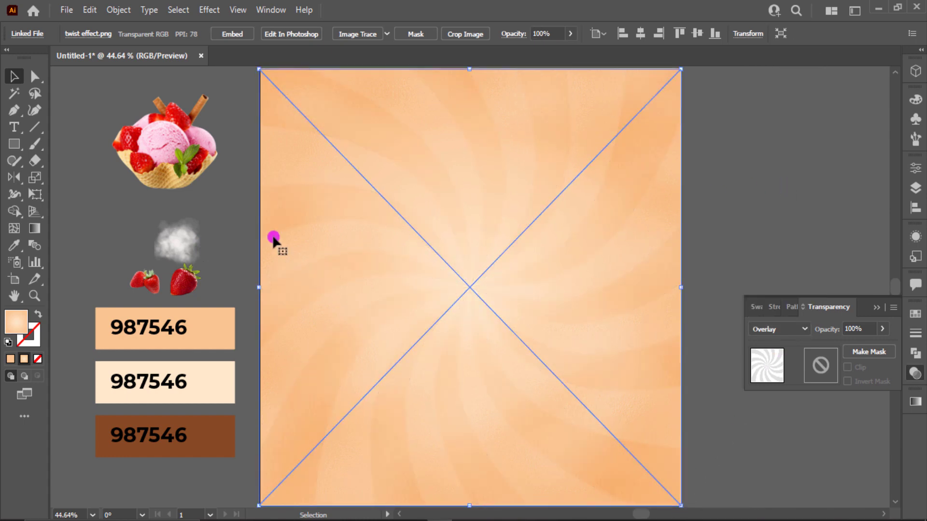
Bring the smoke image to the front and enlarge it to cover the whole artboard.
right_click(159, 243)
mouse_move(252, 366)
left_click(313, 365)
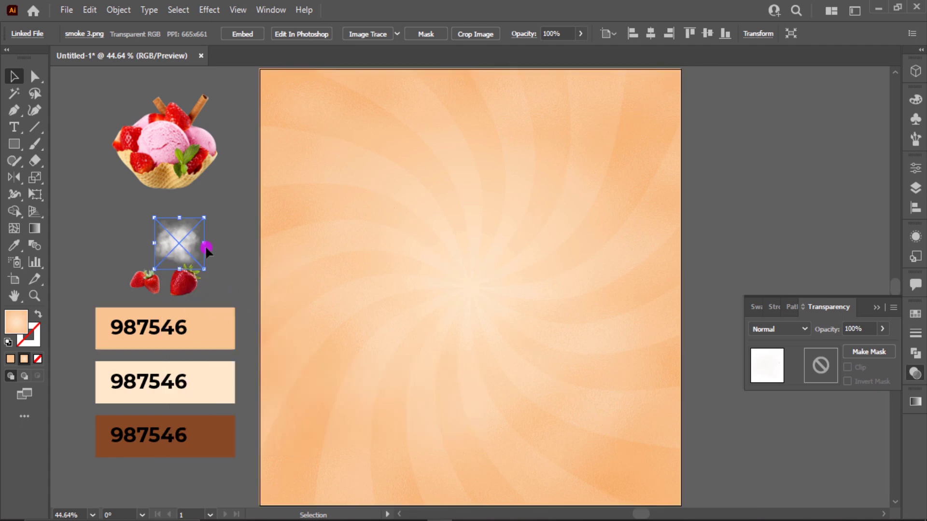
left_click_drag(205, 248, 680, 461)
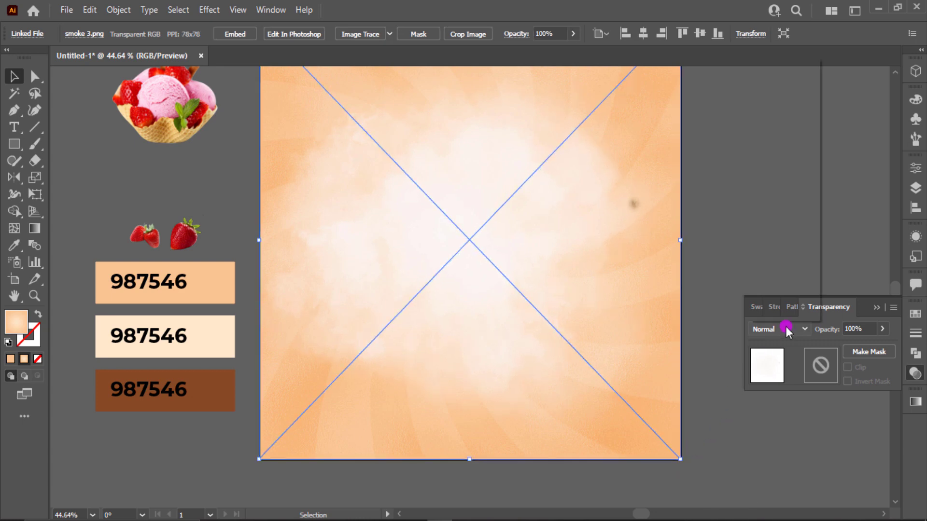
Set the blending mode of the enlarged smoke image to Overlay and deselect it.
left_click(781, 329)
left_click(781, 183)
left_click(874, 308)
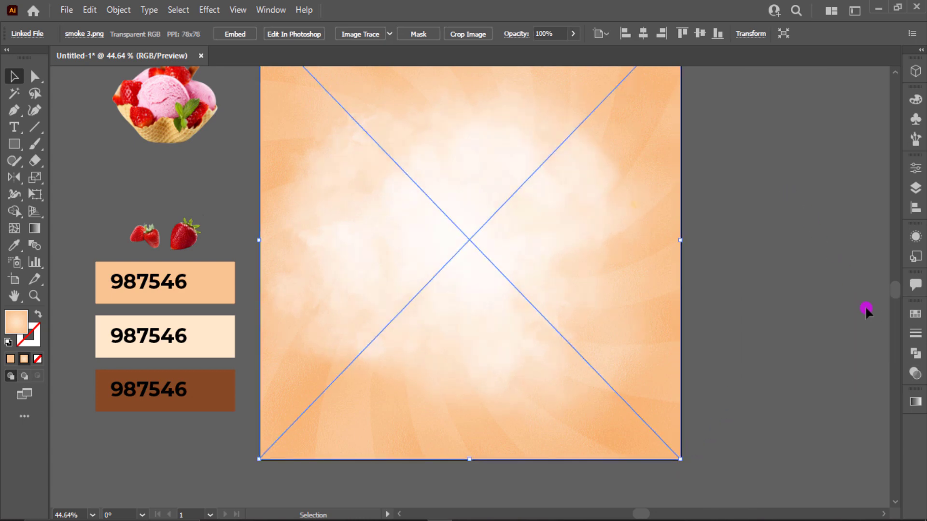
left_click(757, 178)
scroll(527, 314, "up", 2)
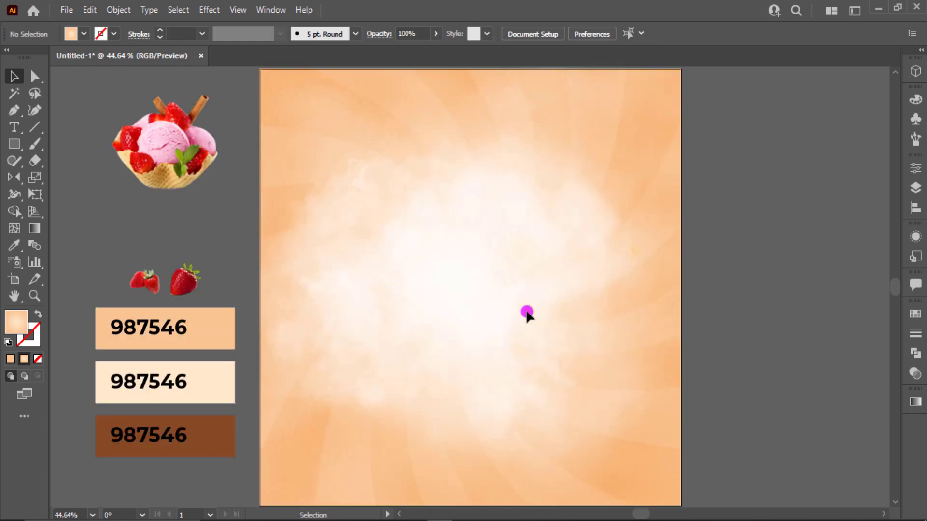
Bring the ice cream bowl image to the front and place it enlarged in the middle of the artboard.
right_click(129, 168)
left_click(319, 280)
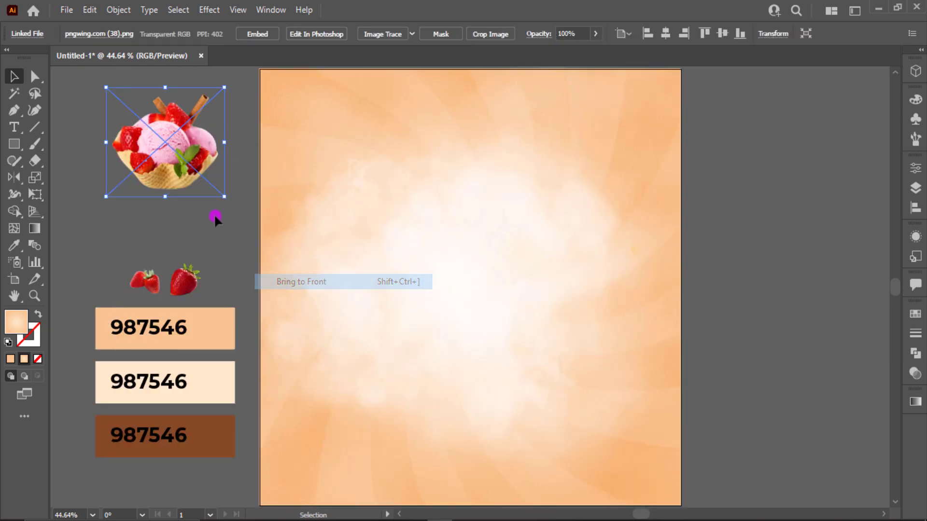
left_click_drag(182, 170, 688, 428)
Reduce the opacity of the smoke image behind the ice cream to 25%.
left_click(671, 300)
left_click(671, 298)
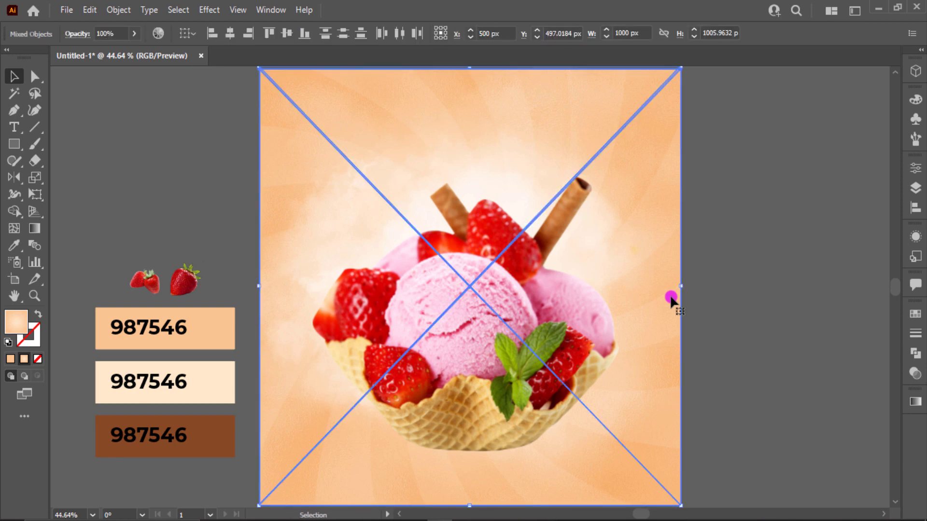
left_click(661, 261)
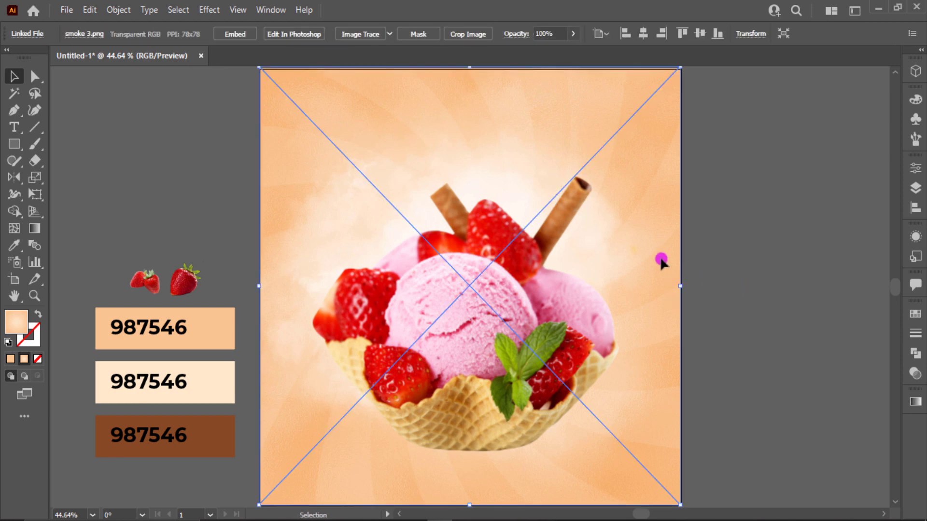
left_click(569, 34)
left_click_drag(573, 51, 536, 56)
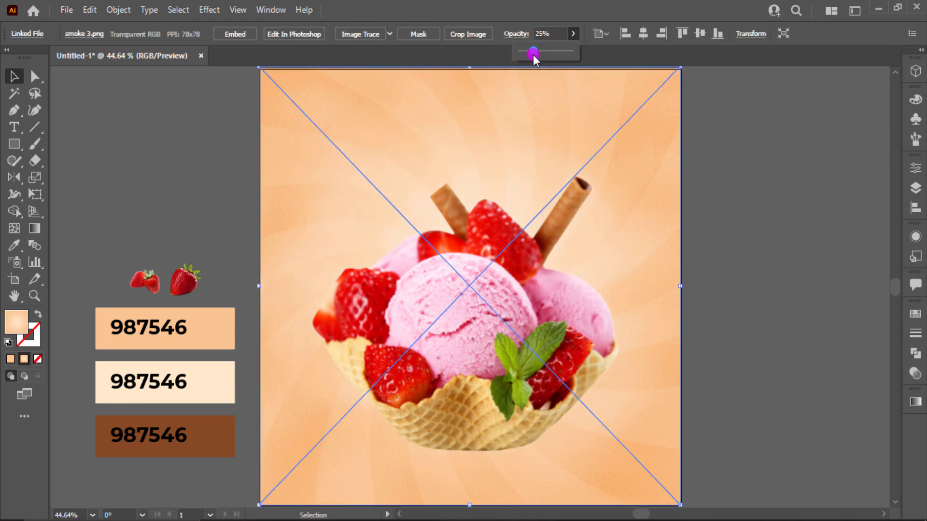
Lock the background images on the artboard.
left_click(758, 166)
left_click_drag(748, 140, 670, 198)
key("ctrl+2")
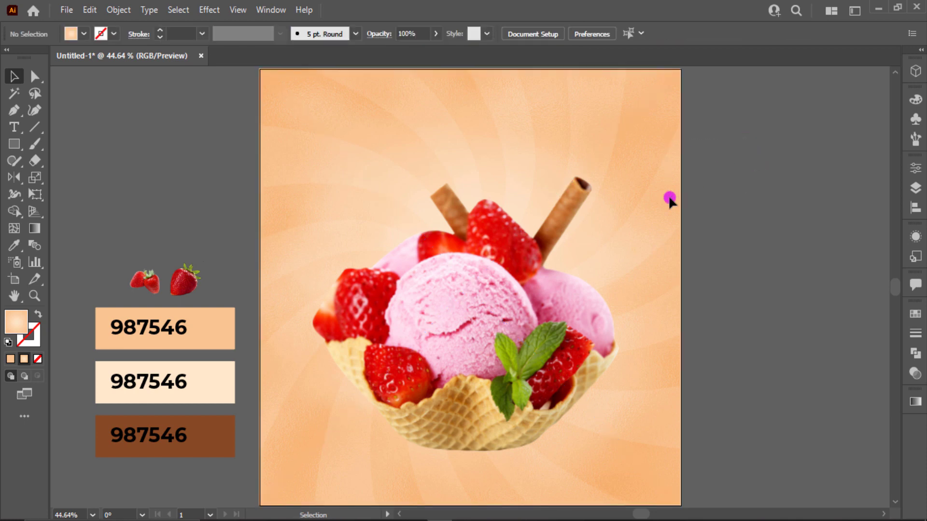
Scale the ice cream image down slightly and recentre it on the artboard.
left_click(441, 348)
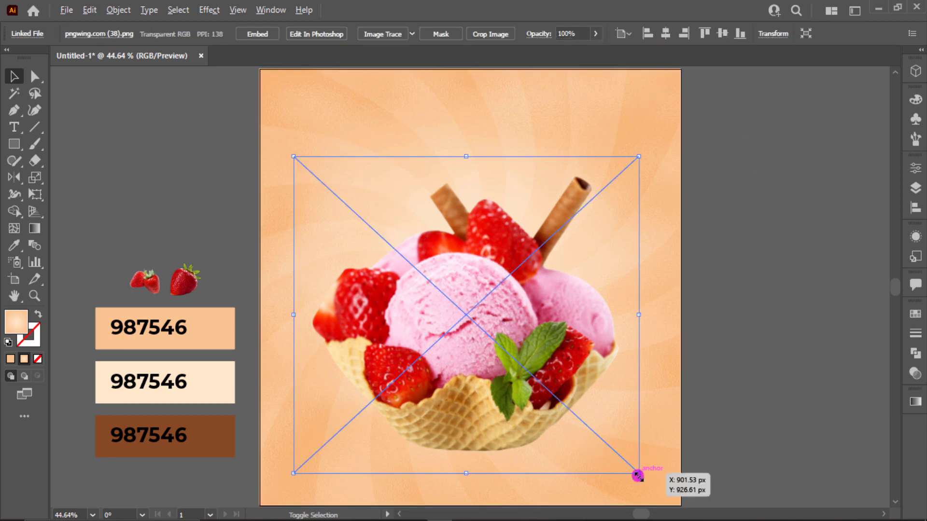
left_click_drag(638, 476, 580, 434)
left_click_drag(566, 414, 567, 407)
Draw a circle with the Ellipse tool on the empty canvas to the right of the artboard.
left_click_drag(10, 143, 43, 178)
left_click_drag(790, 267, 833, 327)
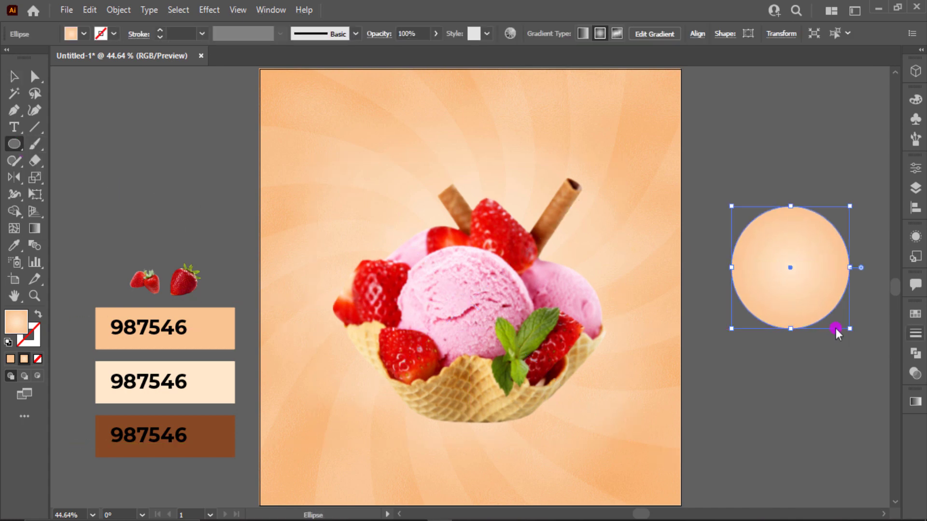
left_click(914, 376)
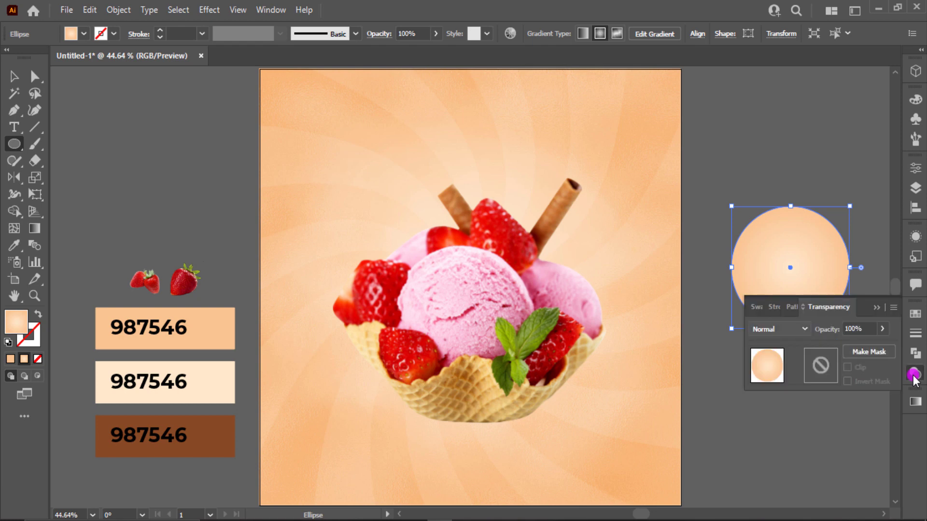
Fill the circle with the preset white-to-black gradient, made radial and reversed so the dark colour is in the centre.
left_click(916, 400)
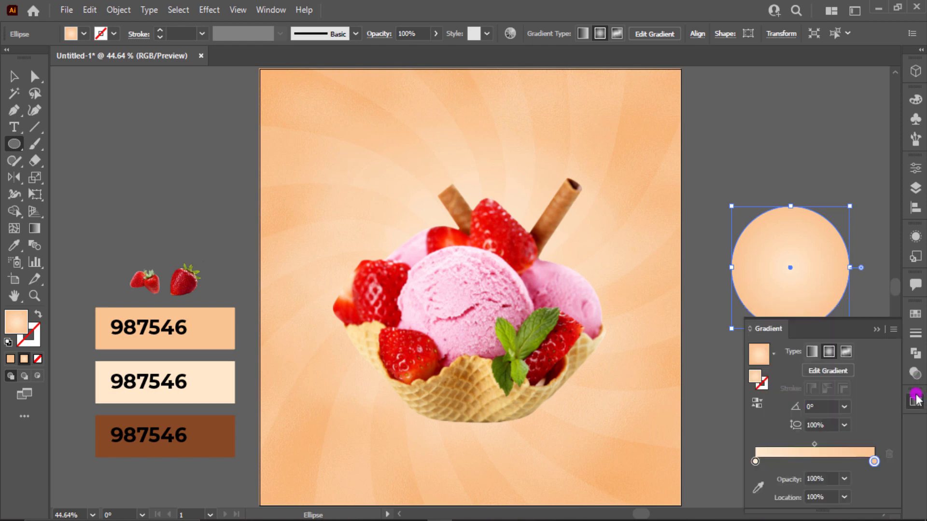
left_click(756, 403)
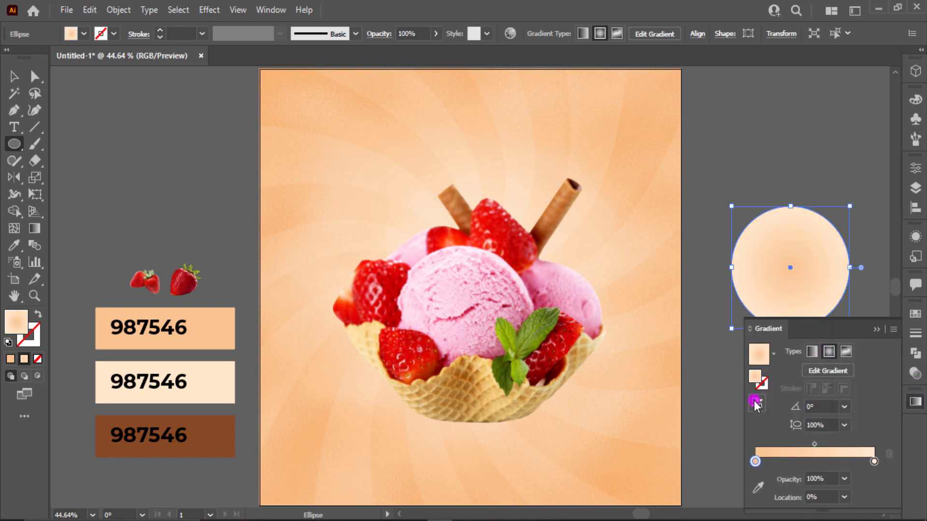
left_click(756, 403)
left_click(766, 357)
left_click(777, 360)
left_click(711, 382)
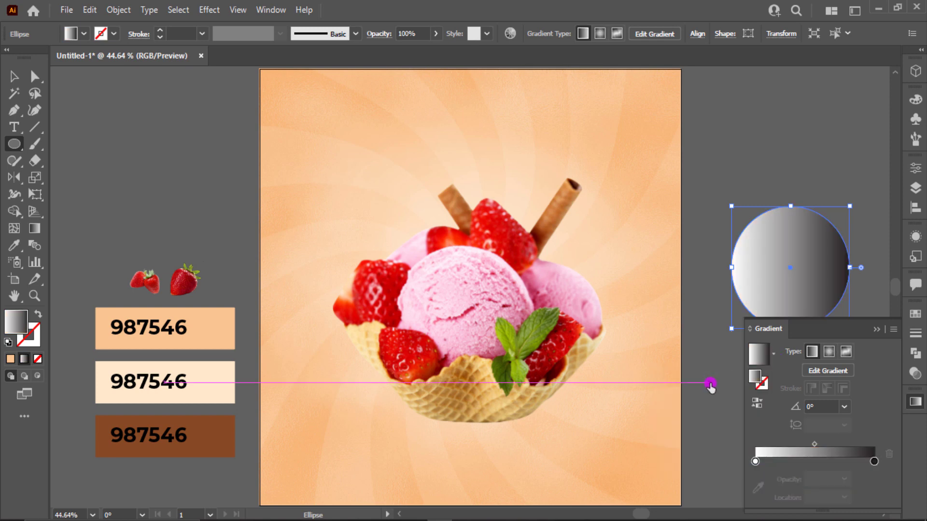
left_click(828, 352)
left_click(756, 402)
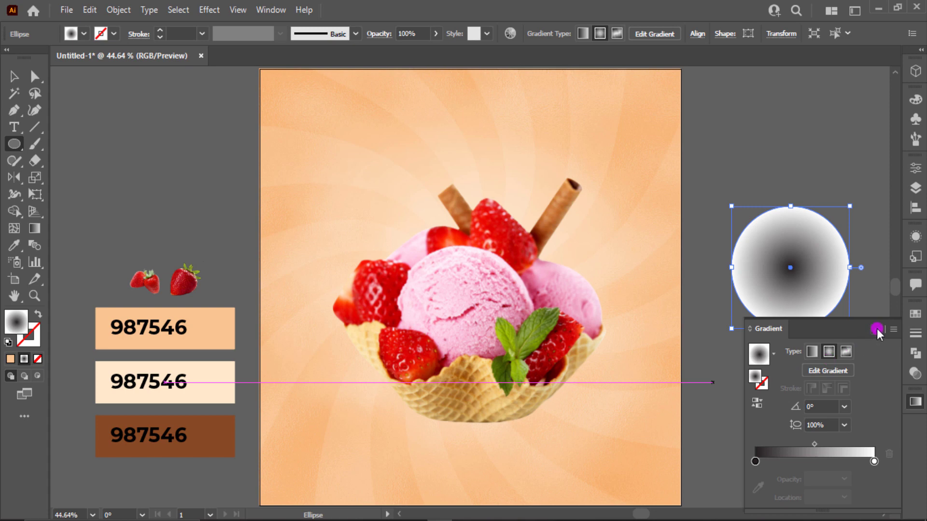
Change the dark central stop of the circle's gradient to pure black (000000).
double_click(755, 461)
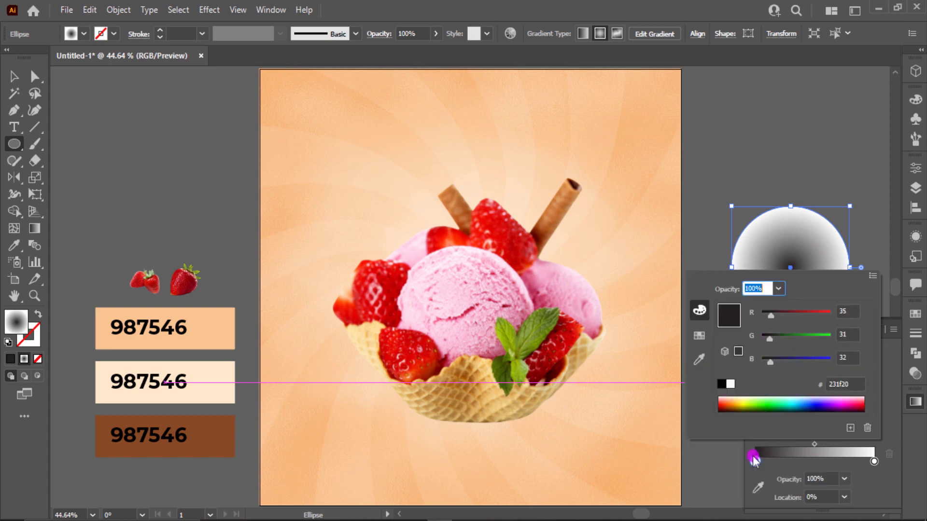
left_click(721, 384)
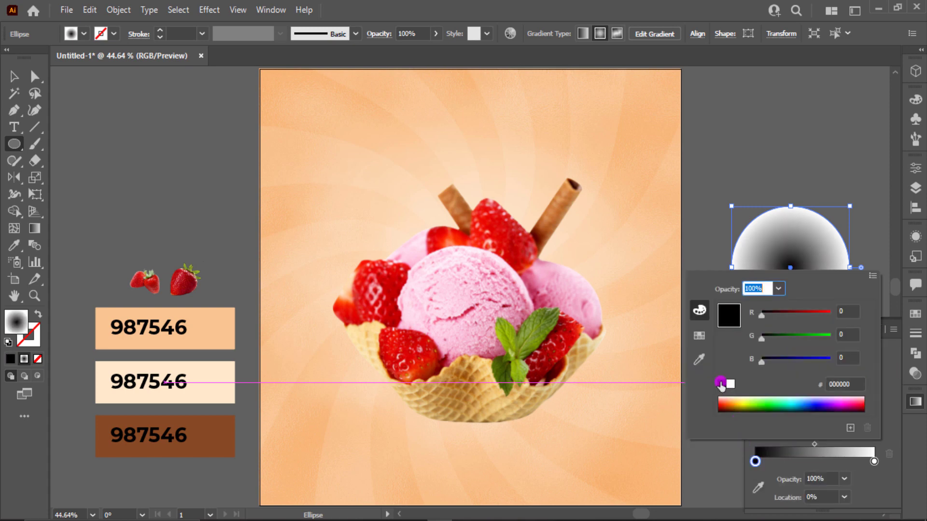
left_click(859, 206)
left_click(806, 241)
key("Escape")
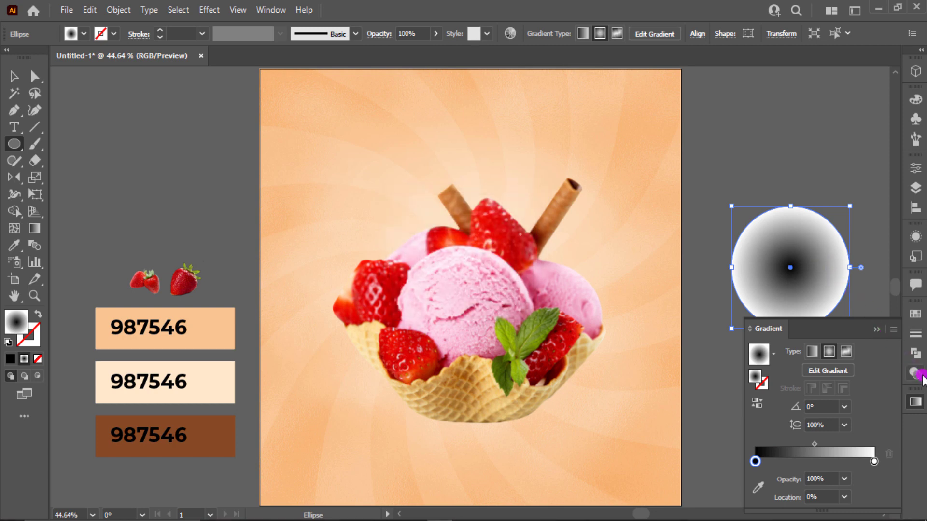
Set the blending mode of the gradient circle to Multiply.
left_click(915, 373)
left_click(783, 328)
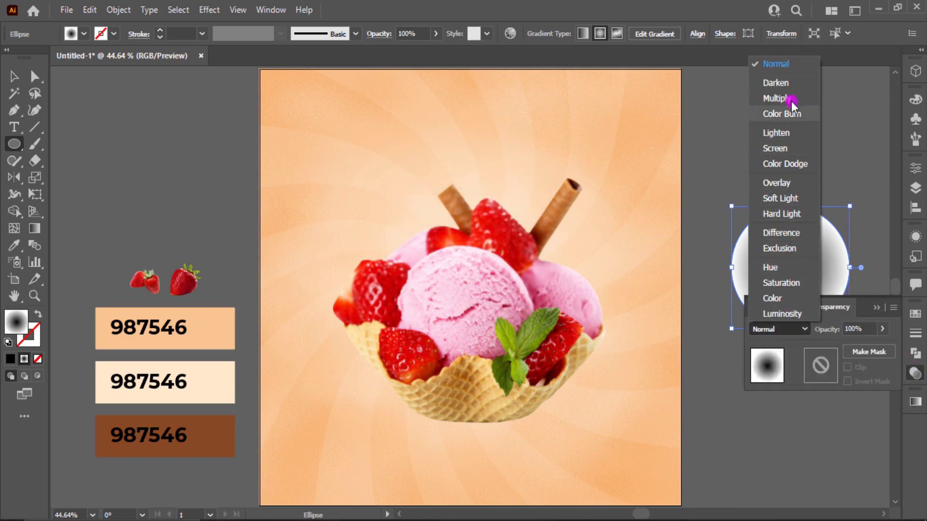
left_click(792, 100)
left_click(876, 308)
Flatten the gradient circle into an ellipse of about 442 by 66 px and place it under the bowl as a shadow.
left_click(14, 76)
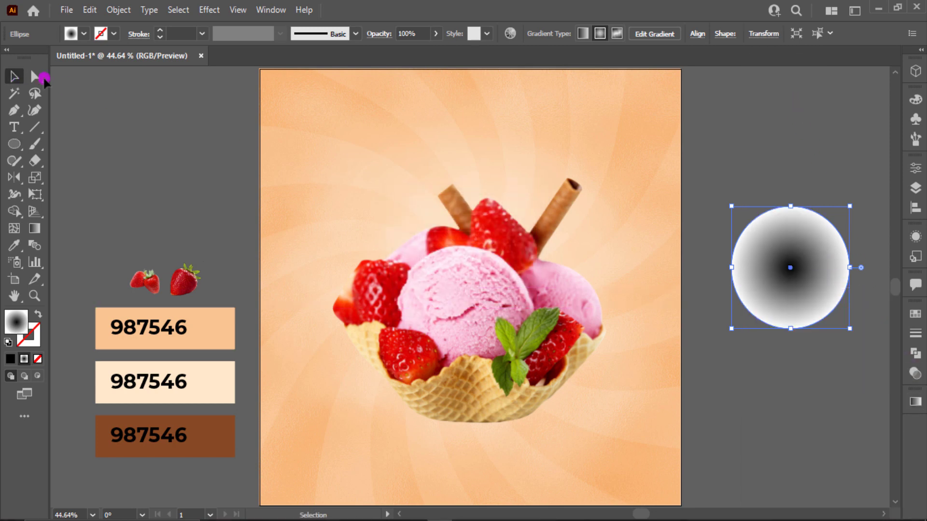
left_click_drag(792, 206, 574, 423)
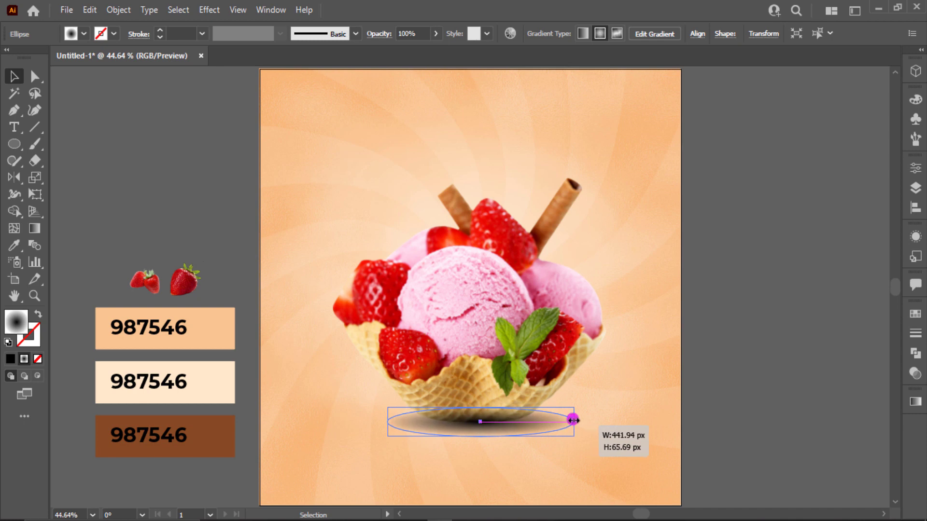
Bring the ice cream image in front of the shadow ellipse and lock it.
left_click(534, 324)
right_click(534, 323)
mouse_move(615, 246)
left_click(714, 238)
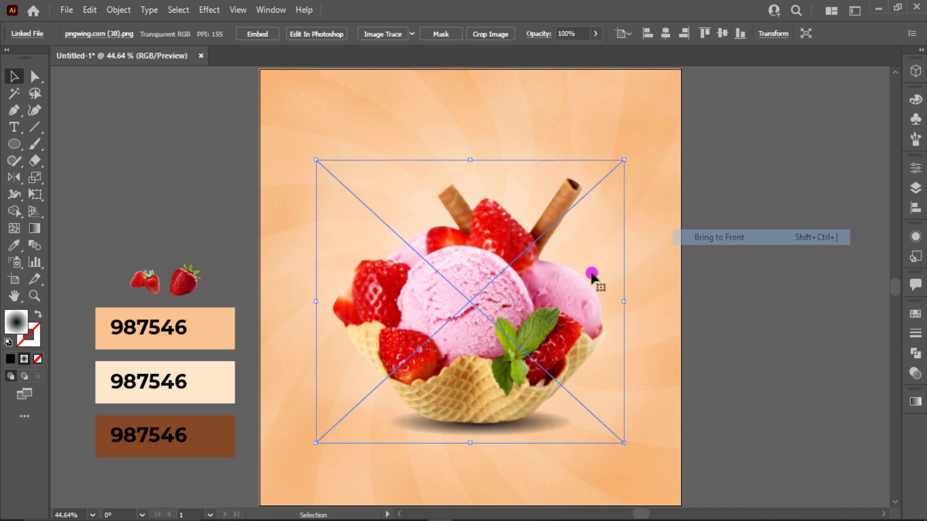
key("ctrl+2")
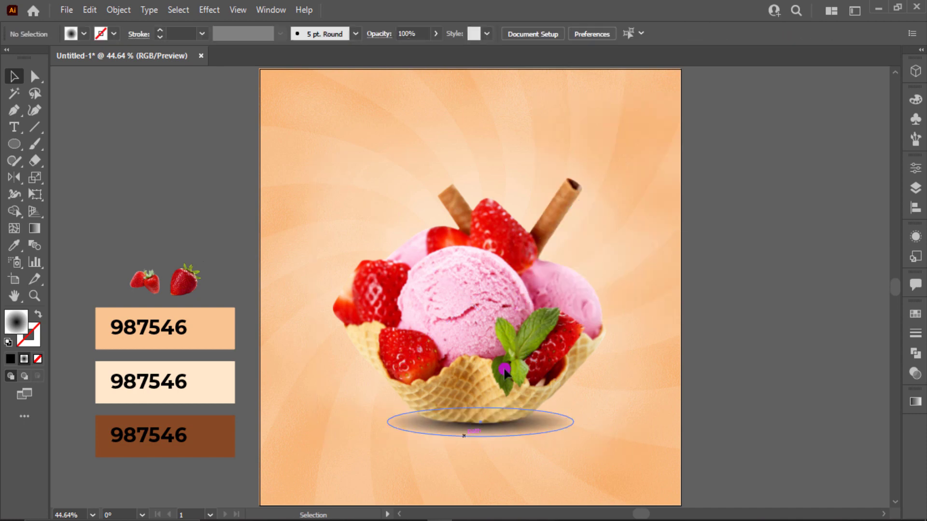
Apply a Gaussian Blur with a radius of about 7.5 pixels to the shadow ellipse under the bowl.
left_click(493, 436)
left_click(198, 10)
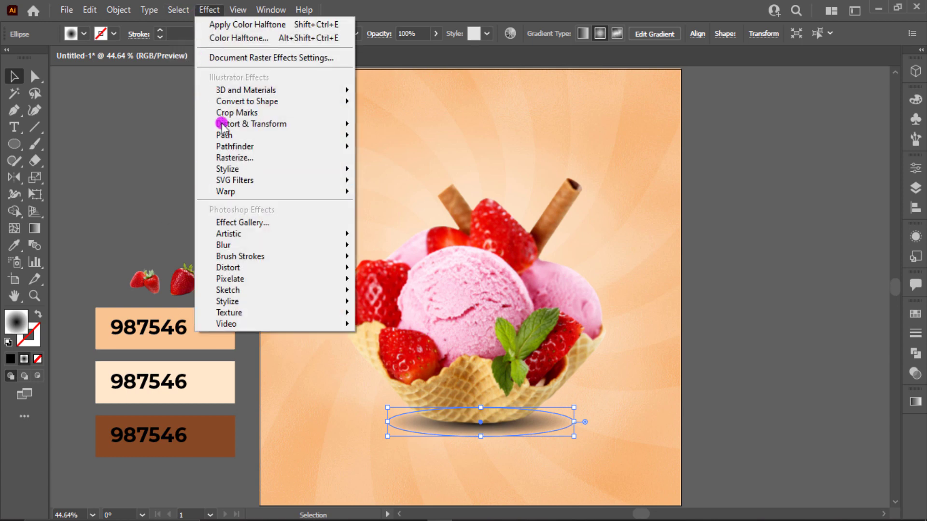
mouse_move(268, 246)
left_click(367, 246)
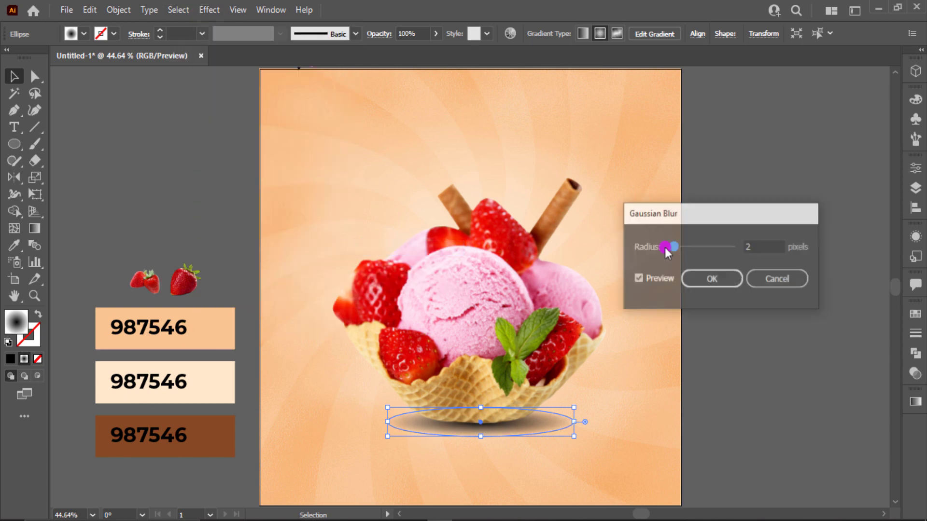
left_click_drag(682, 248, 694, 247)
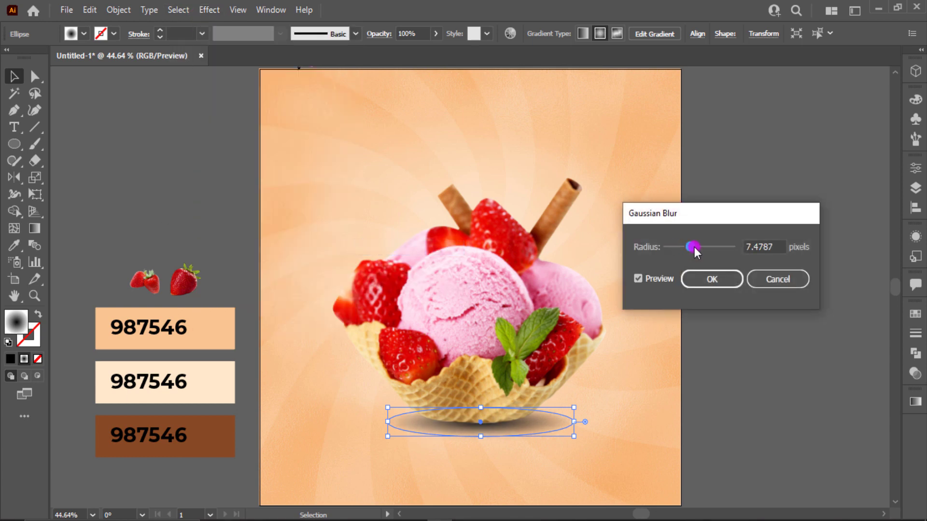
left_click(703, 286)
left_click(663, 384)
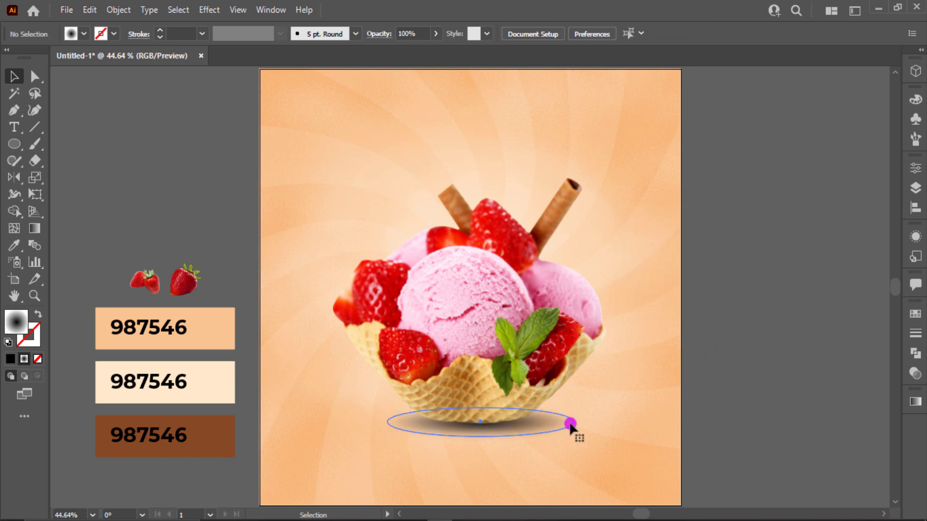
left_click(572, 424)
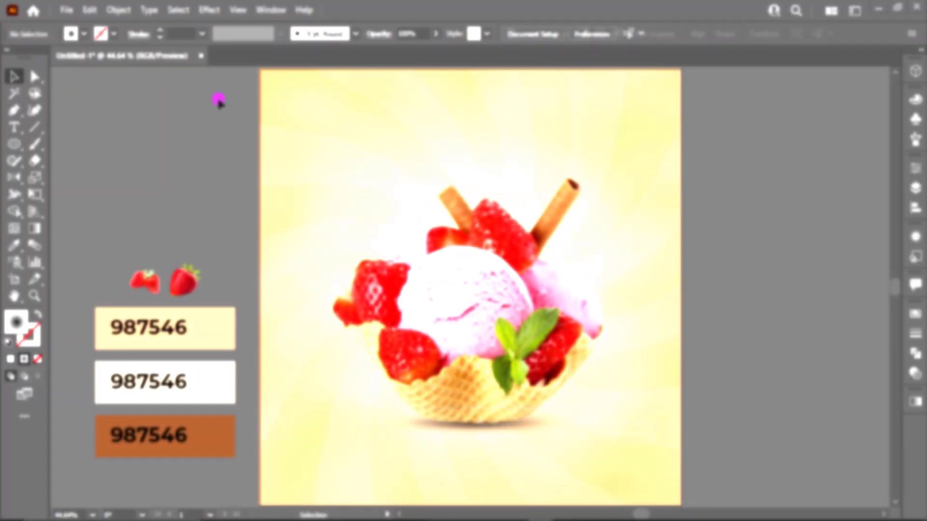
Add the text "Today’s" in Montserrat Bold at 71 pt on the empty canvas beside the poster.
left_click(390, 169)
left_click(20, 128)
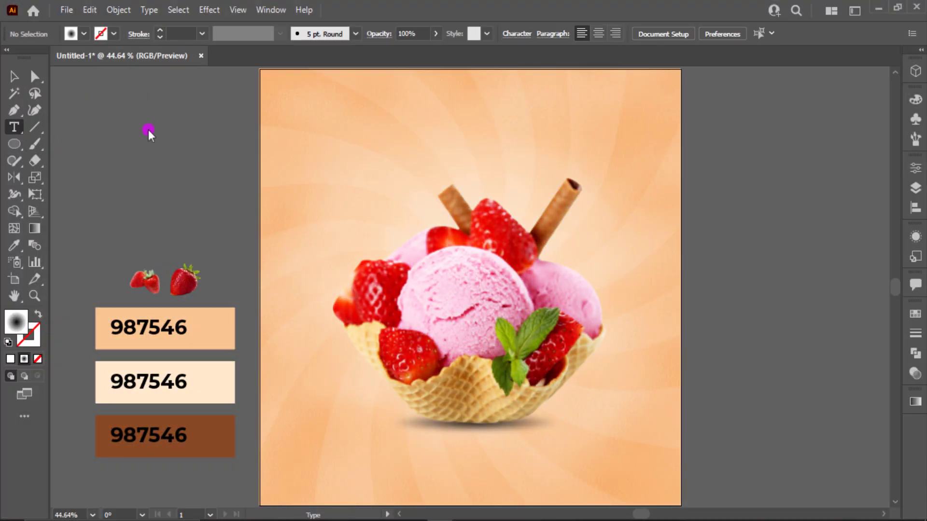
left_click(748, 133)
type("Today’s")
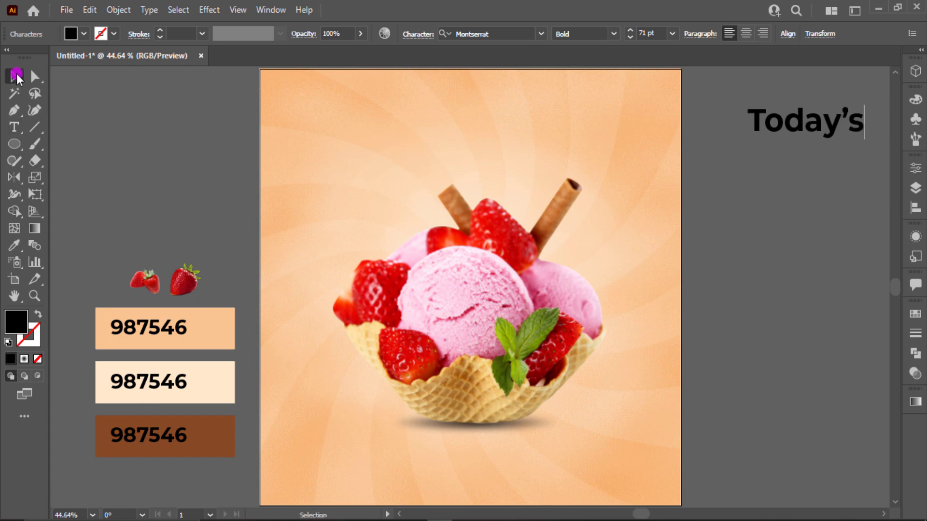
Duplicate the "Today’s" text directly below it and change the copy to "Special".
left_click_drag(811, 126, 809, 166)
double_click(807, 171)
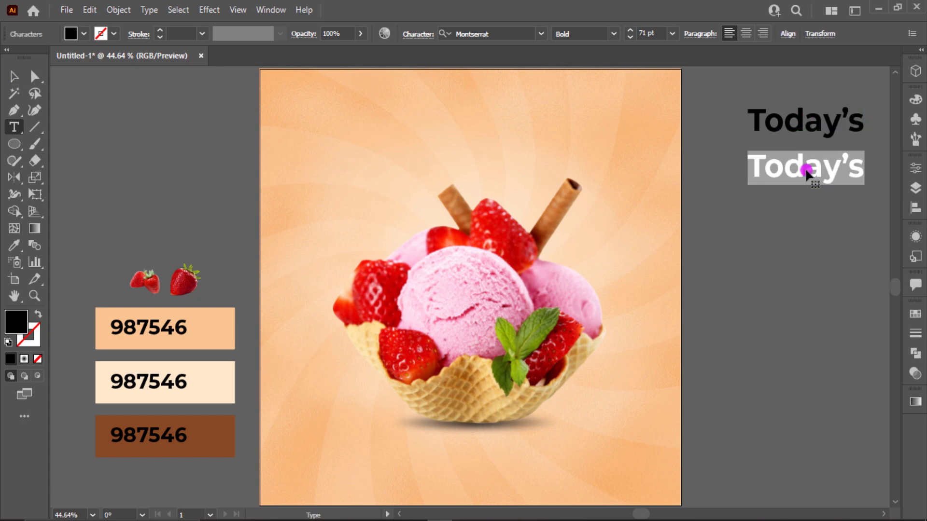
type("Special")
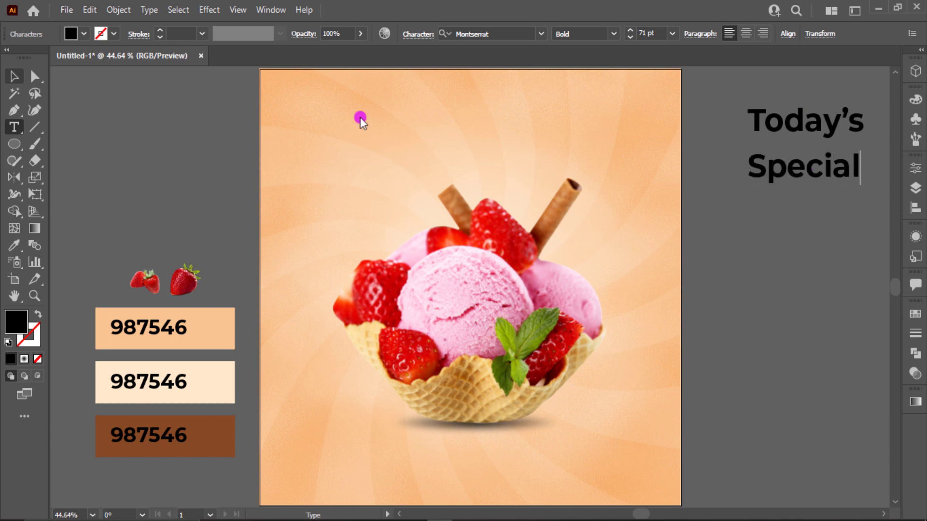
left_click(15, 76)
double_click(790, 175)
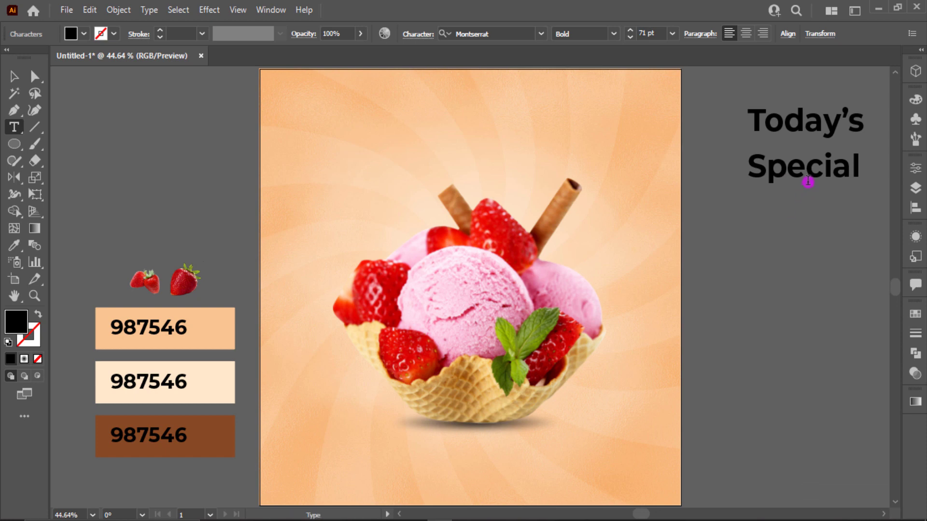
double_click(807, 181)
left_click(8, 77)
left_click(819, 198)
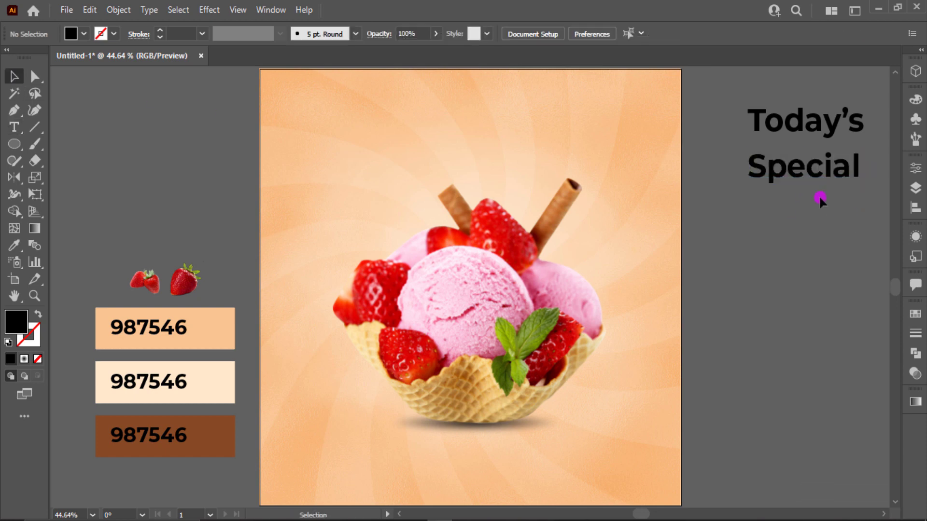
Place another copy of the text below "Special" and change it to "Ice Cream".
left_click_drag(764, 240, 766, 249)
double_click(766, 250)
double_click(769, 248)
key("BackSpace")
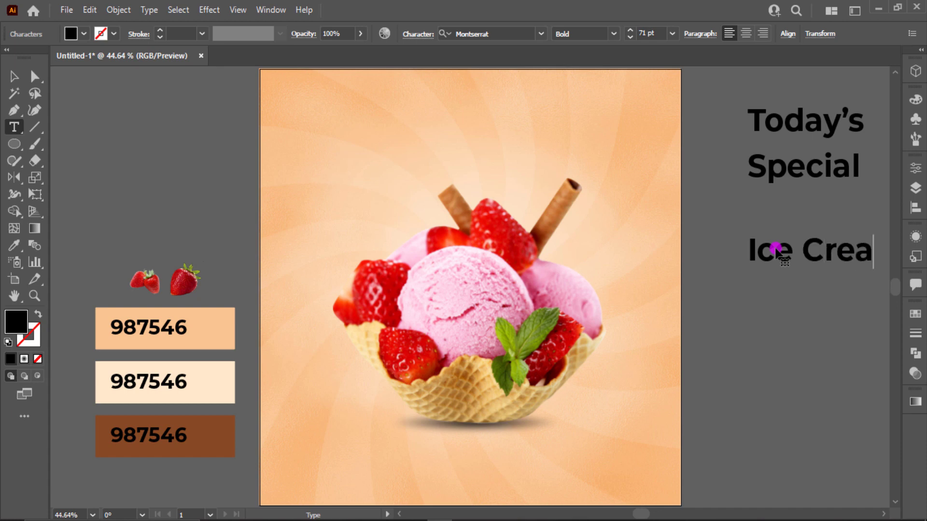
left_click(14, 76)
left_click(619, 248)
Set the font of the "Today’s" text to Hey August.
scroll(616, 218, "right", 5)
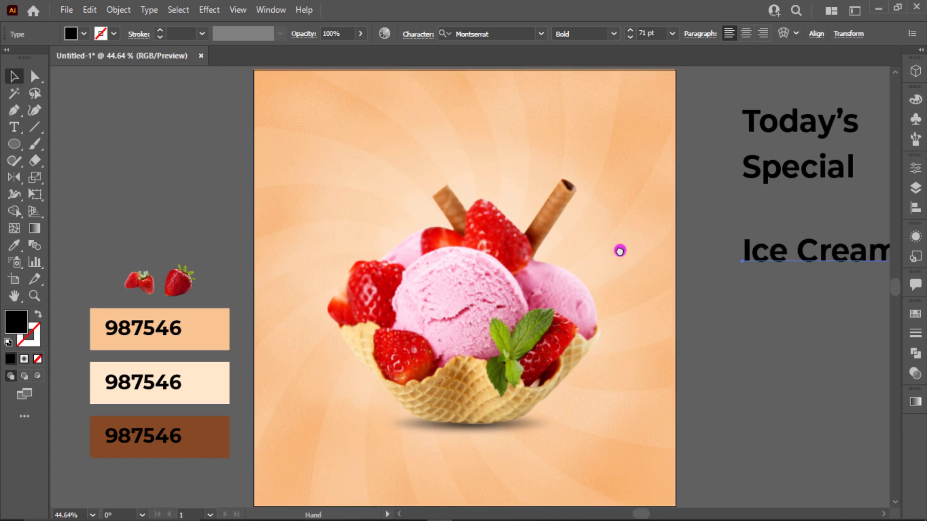
left_click_drag(612, 158, 543, 63)
left_click(510, 36)
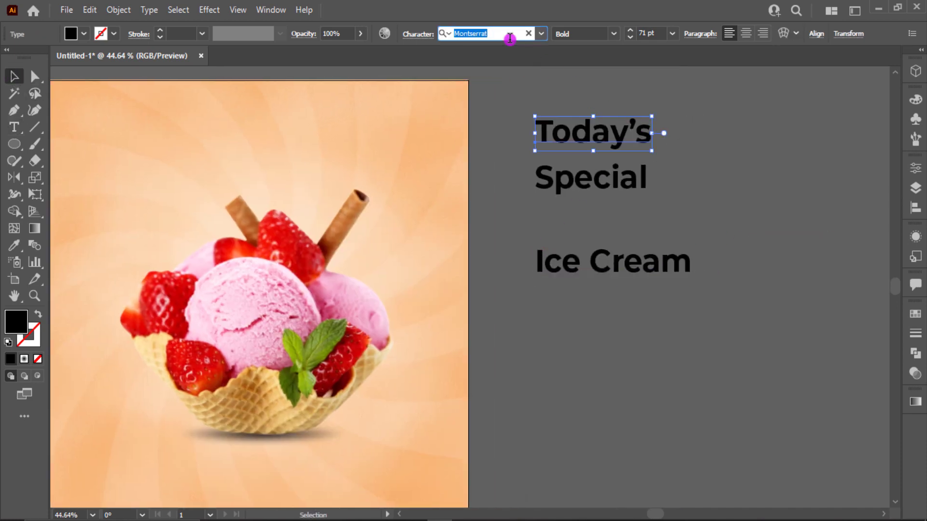
type("he")
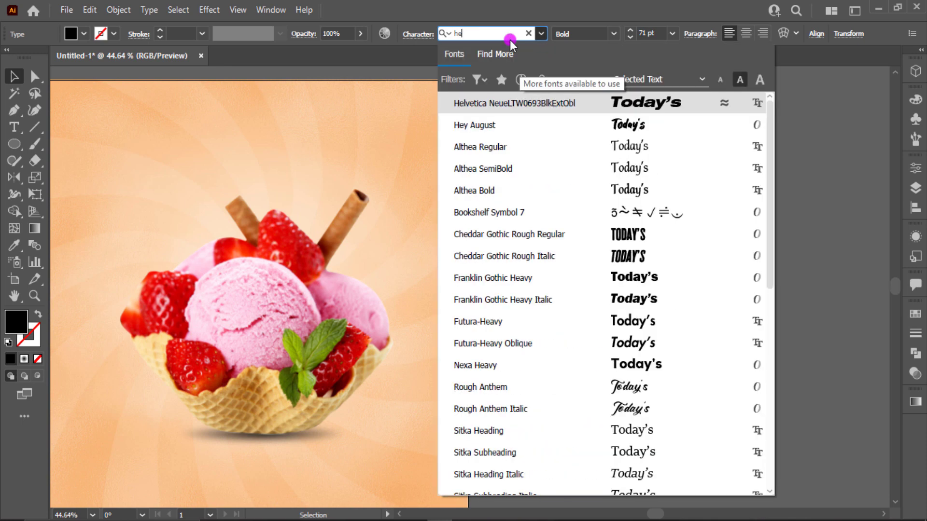
type("y")
left_click(615, 102)
Set "Special" in Badcats Regular, enlarge it to about 157 pt and fit it closely beneath "Today’s".
left_click(613, 175)
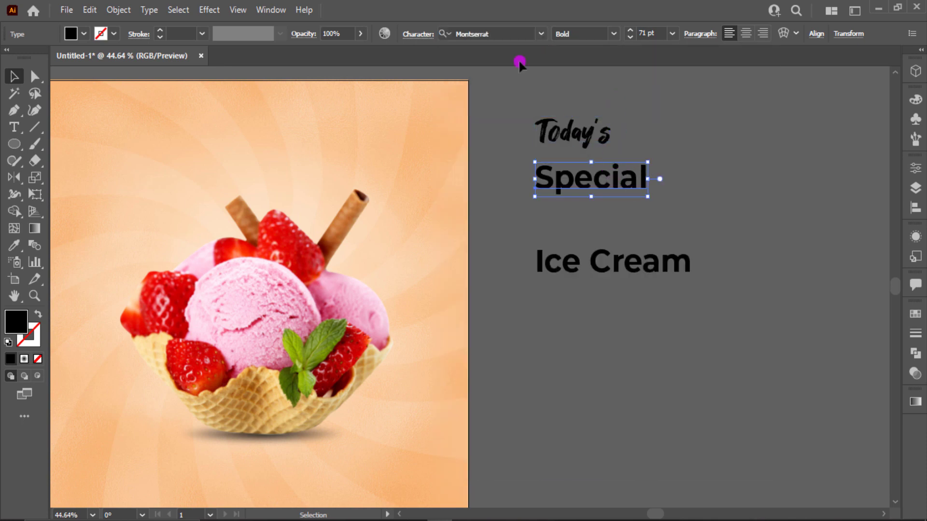
left_click(498, 35)
type("bad")
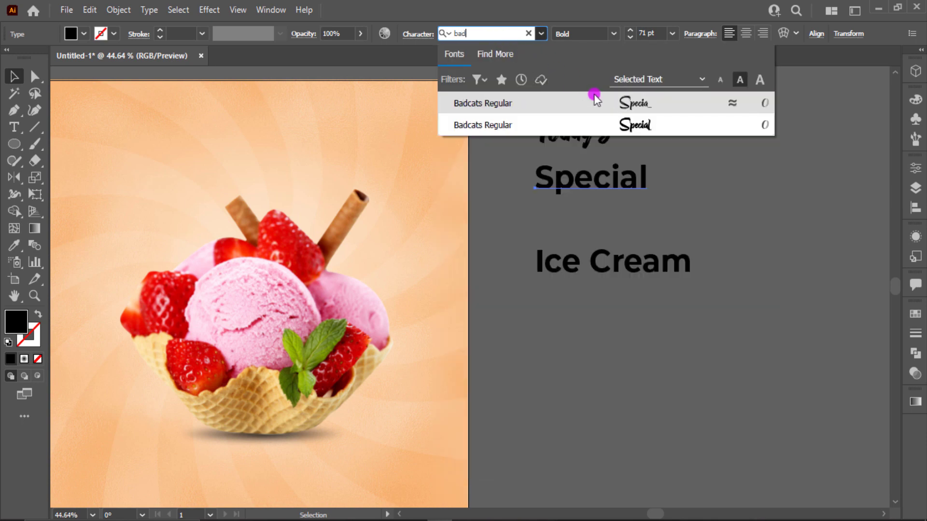
left_click(611, 102)
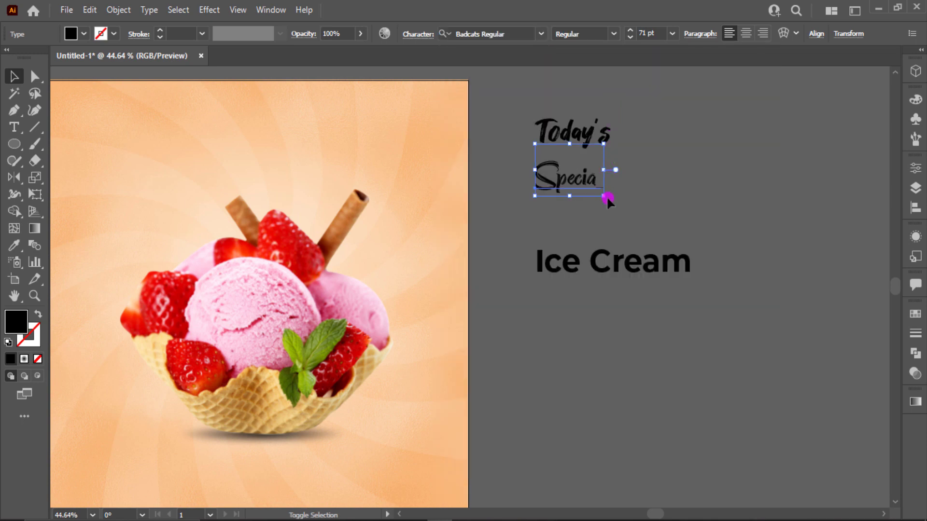
left_click_drag(607, 199, 646, 219)
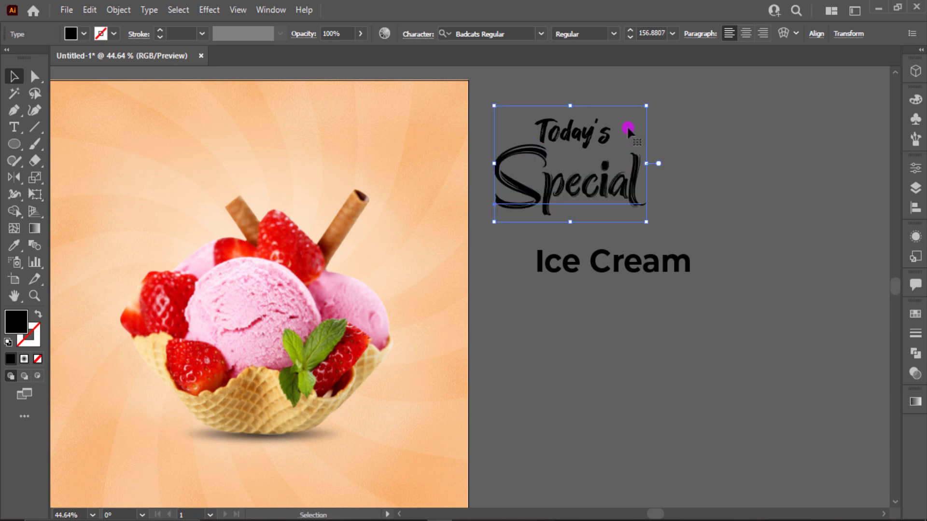
left_click_drag(540, 174, 541, 213)
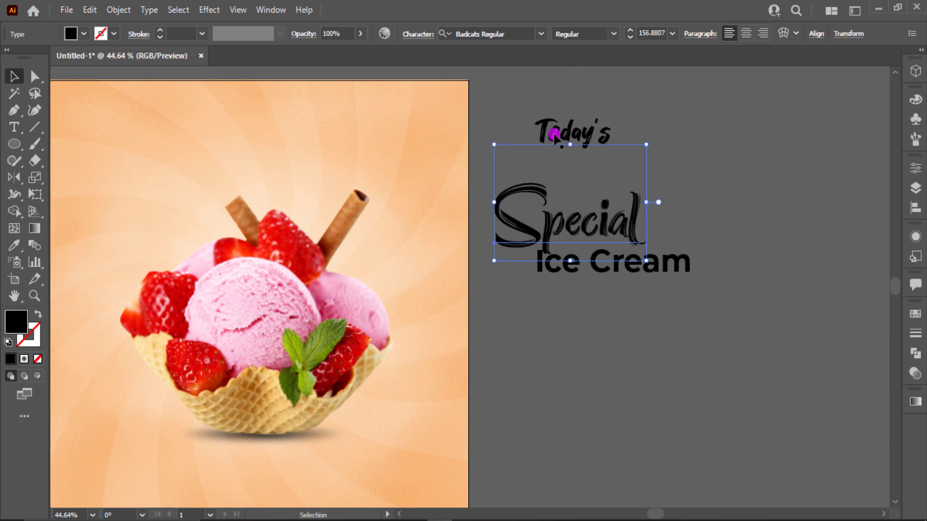
left_click_drag(554, 131, 627, 221)
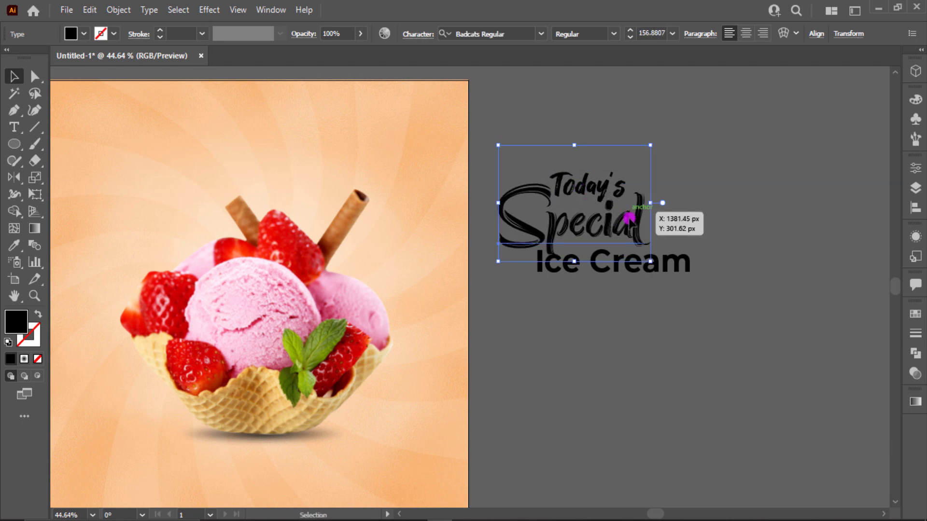
Set "Ice Cream" in Dopestyle, enlarge it to about 119 pt and place it just under "Special".
left_click(636, 268)
left_click(497, 35)
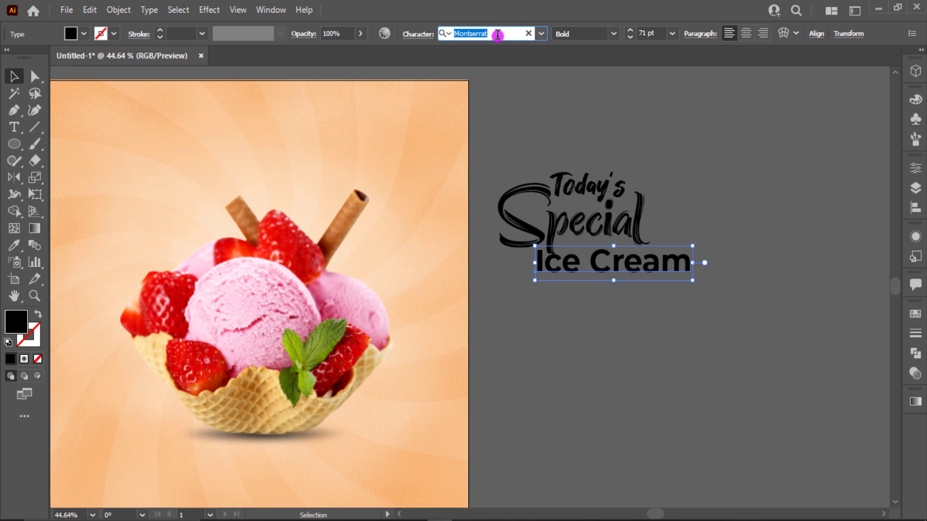
type("dop")
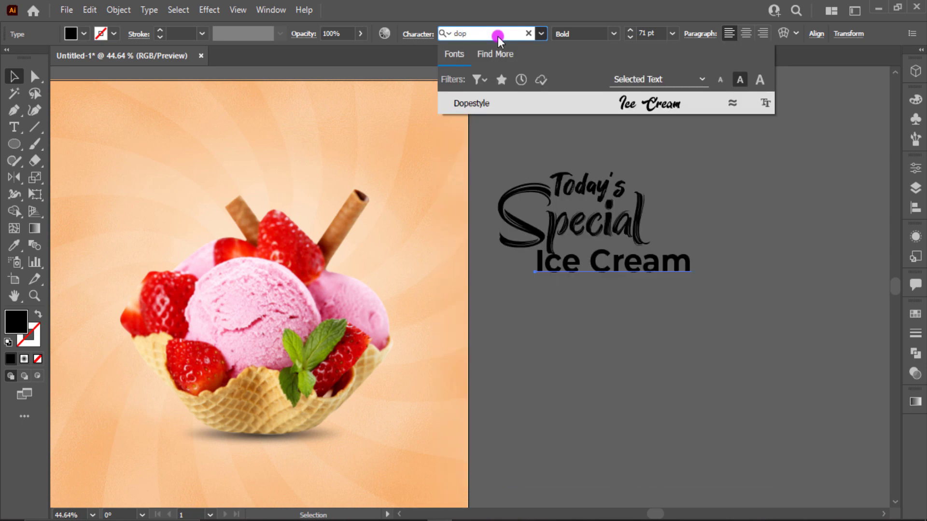
left_click(628, 106)
left_click_drag(675, 285, 722, 300)
left_click_drag(651, 273, 619, 272)
left_click(730, 204)
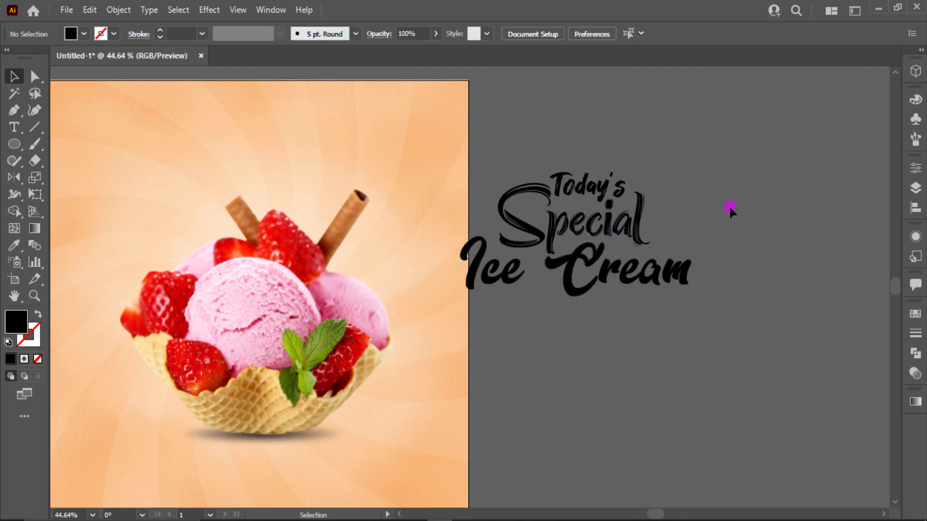
Shrink "Special" to about 99 pt and arrange it between "Today’s" and "Ice Cream" as a compact title.
scroll(698, 221, "up", 3)
left_click_drag(659, 225, 793, 215)
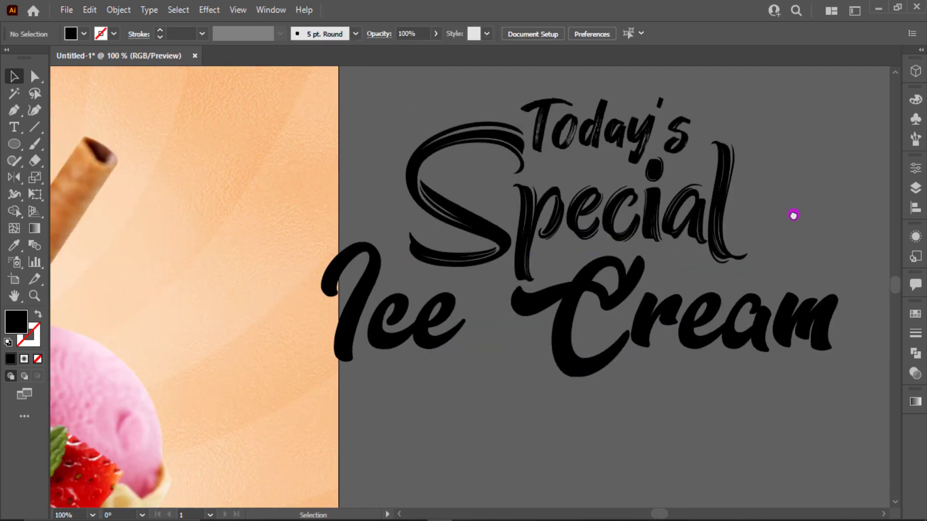
left_click(710, 245)
left_click(717, 216)
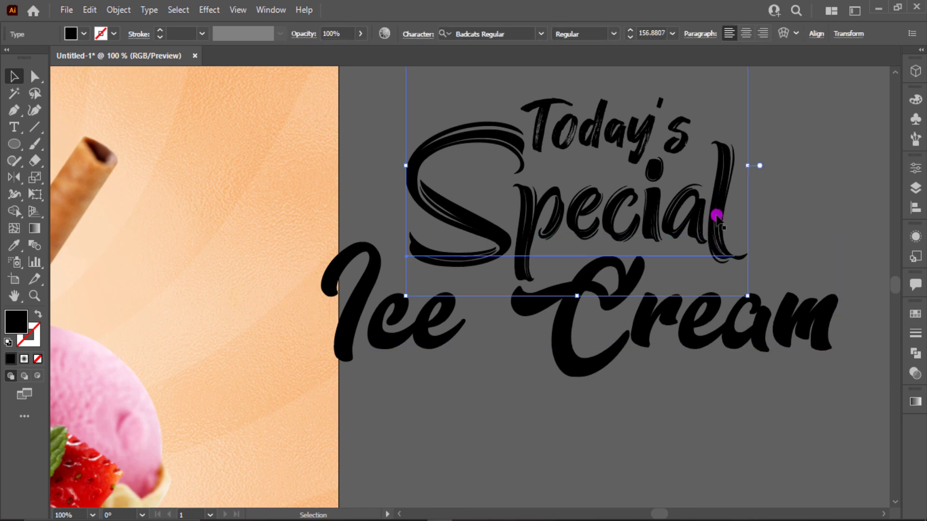
left_click(745, 290)
left_click(705, 202)
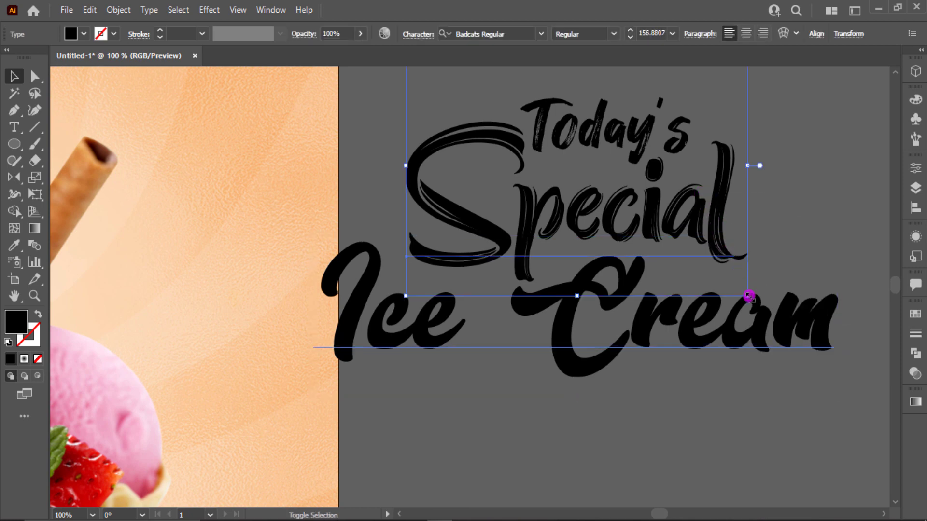
left_click_drag(748, 296, 617, 238)
left_click_drag(553, 209, 541, 252)
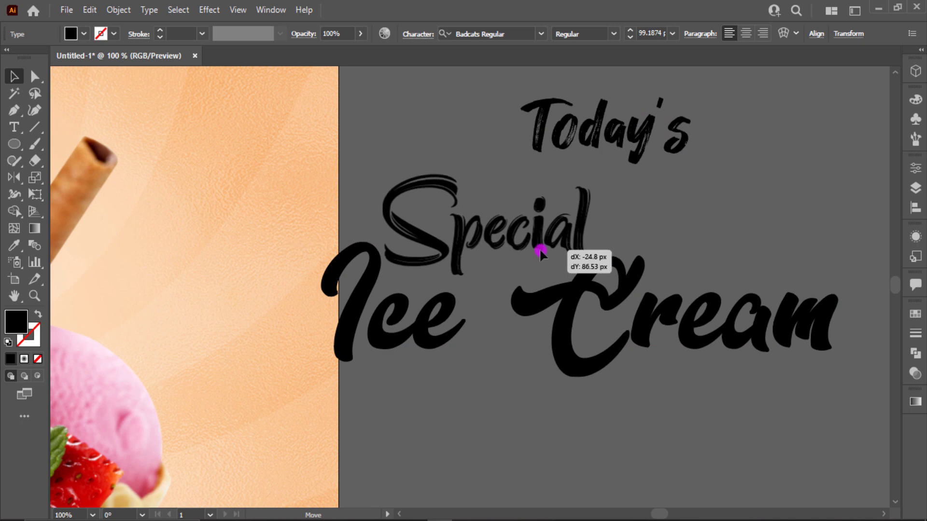
left_click_drag(625, 141, 610, 175)
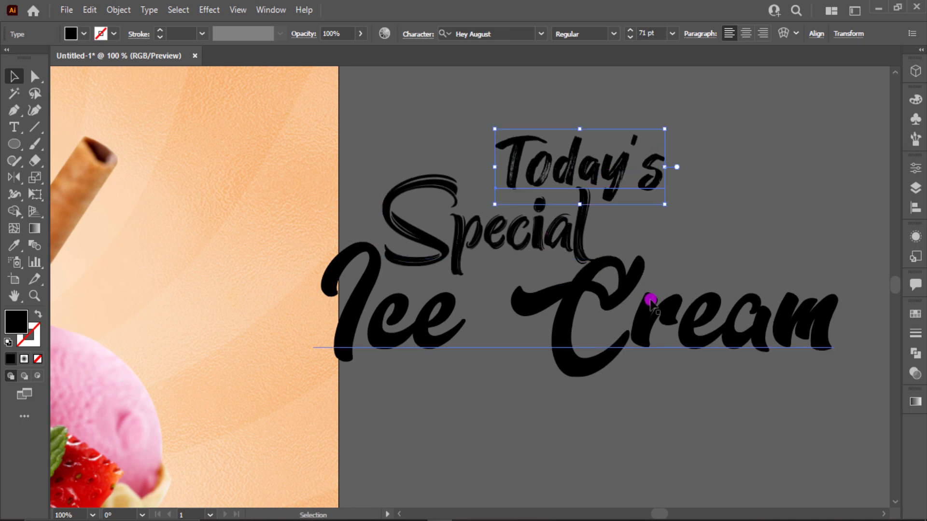
left_click_drag(651, 301, 658, 302)
Fill all three title words with the brown sampled from the dark brown swatch.
scroll(703, 160, "down", 2)
key("ctrl+a")
scroll(581, 283, "down", 1)
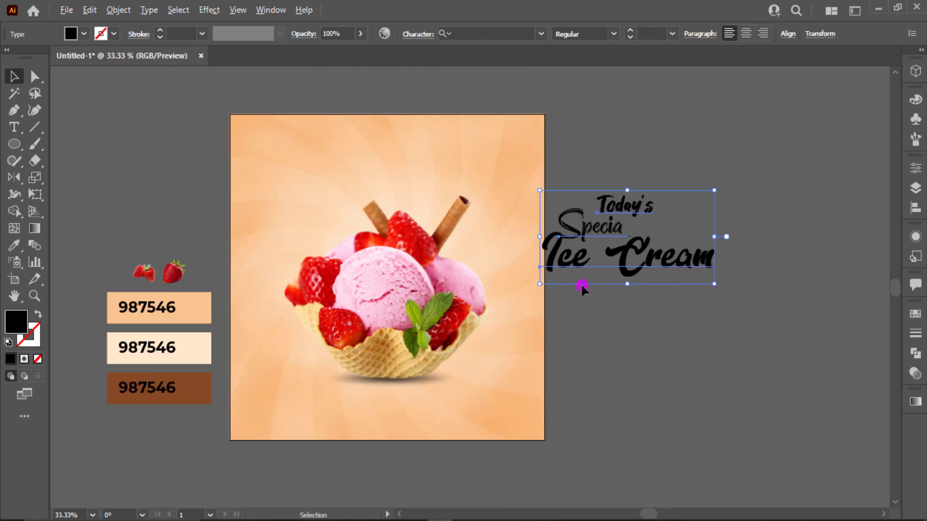
key("i")
left_click(194, 374)
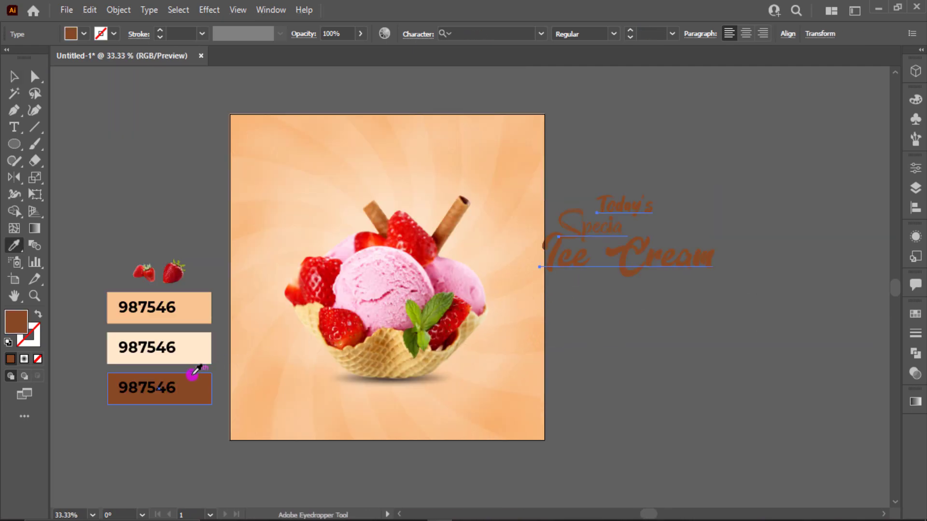
Move the title onto the poster above the ice cream and place "Special" to the right of "Today’s".
left_click(14, 76)
left_click_drag(556, 243, 449, 187)
scroll(449, 186, "up", 2)
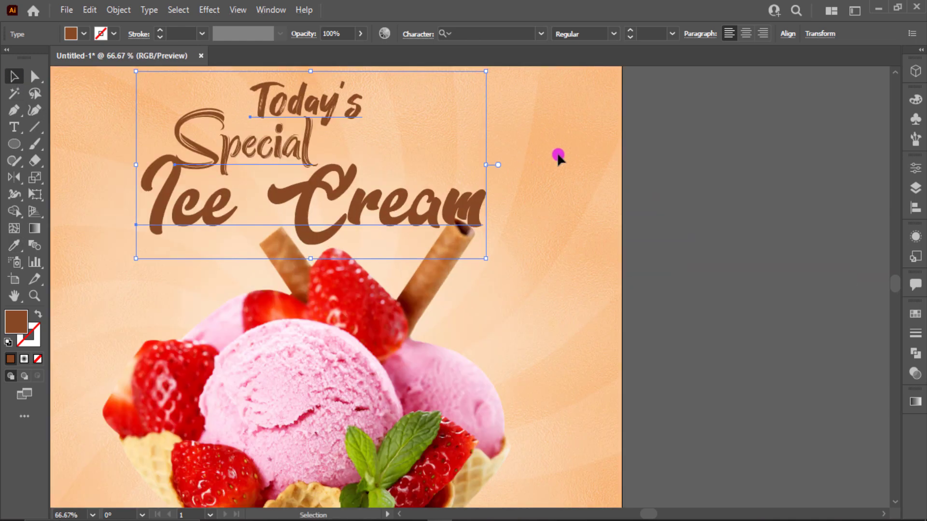
left_click(555, 155)
left_click(279, 147)
left_click_drag(251, 134, 429, 147)
left_click_drag(290, 115, 262, 138)
scroll(569, 234, "left", 4)
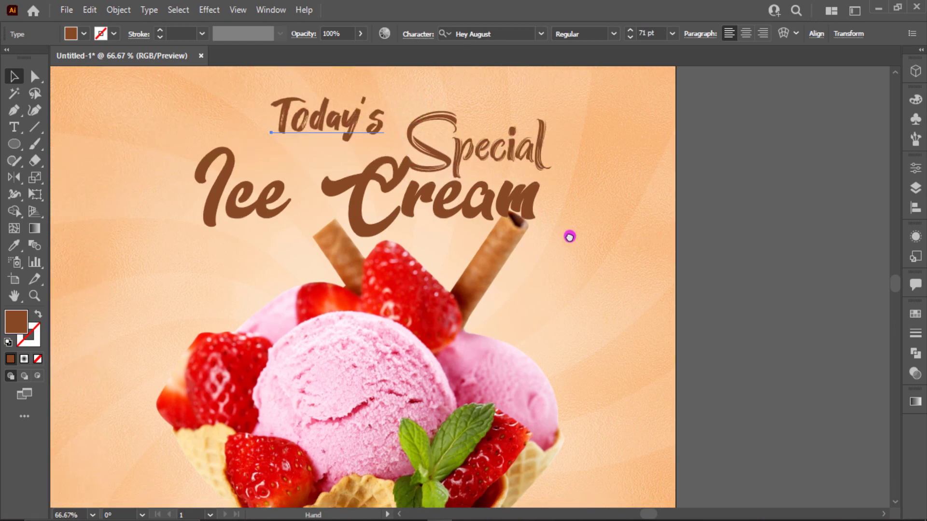
Raise the title on the poster, enlarge "Today’s" and tighten the three words into a centred block above the wafer sticks.
left_click(382, 196)
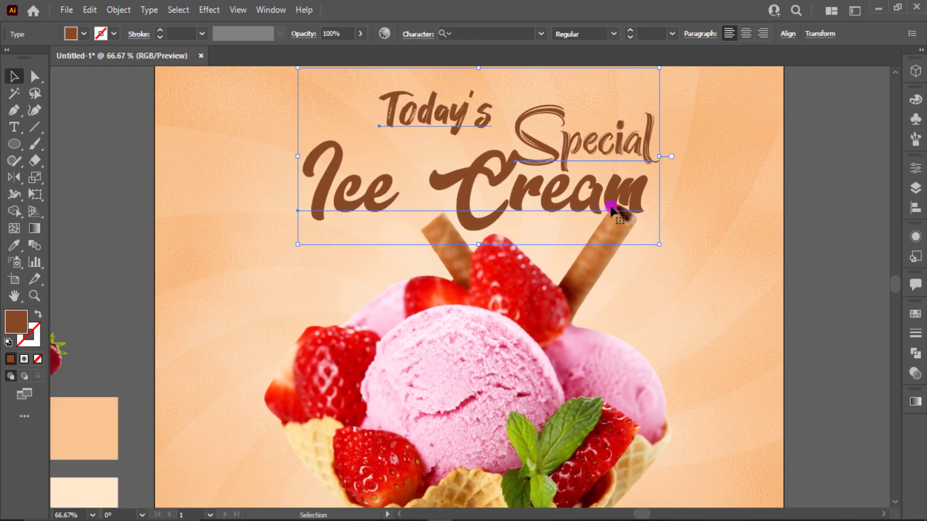
left_click_drag(611, 207, 616, 185)
scroll(652, 149, "up", 1)
left_click(631, 130)
left_click_drag(410, 164, 384, 133)
left_click(406, 159)
left_click_drag(480, 169, 499, 192)
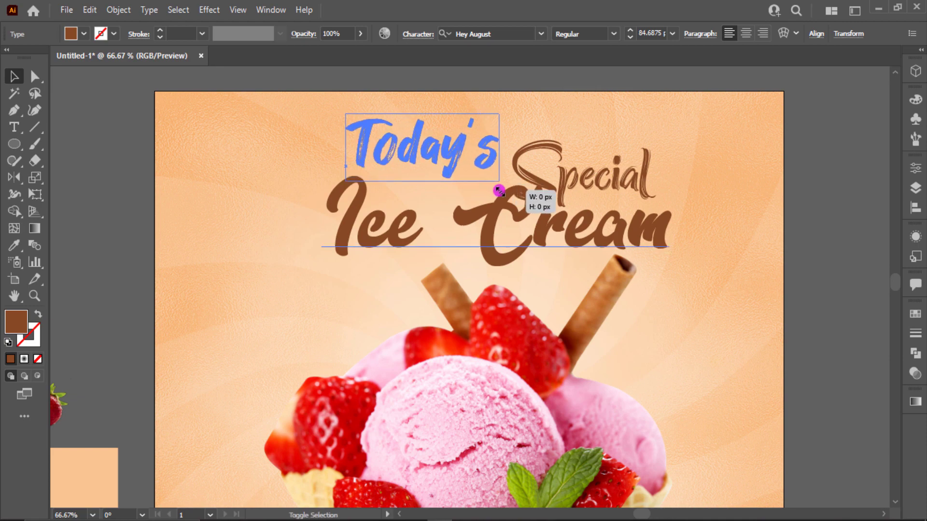
left_click_drag(447, 160, 454, 159)
mouse_move(599, 184)
left_mouse_down()
mouse_move(605, 175)
mouse_move(574, 181)
mouse_move(573, 170)
mouse_move(611, 183)
left_mouse_up()
left_click(641, 152)
left_click(647, 153)
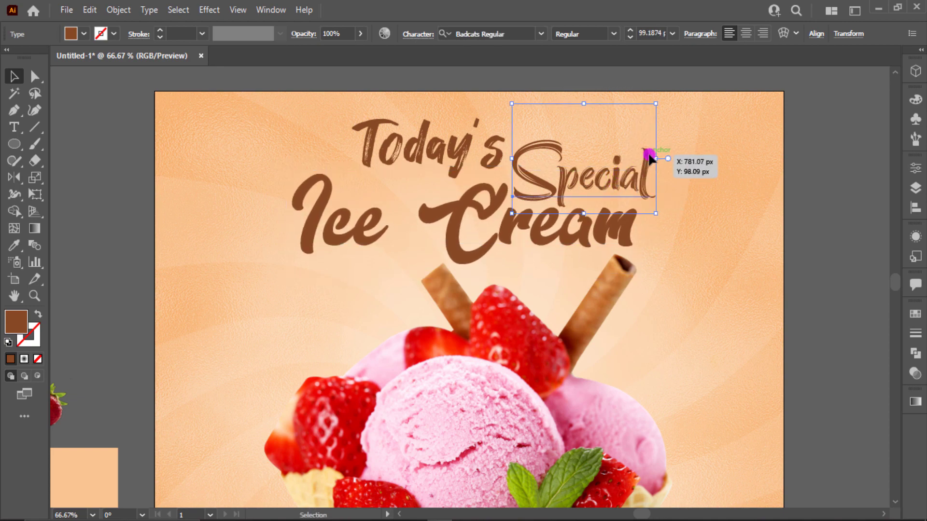
Try a white fill on the word "Special", then restore its brown from the dark brown swatch.
scroll(649, 153, "down", 1)
key("i")
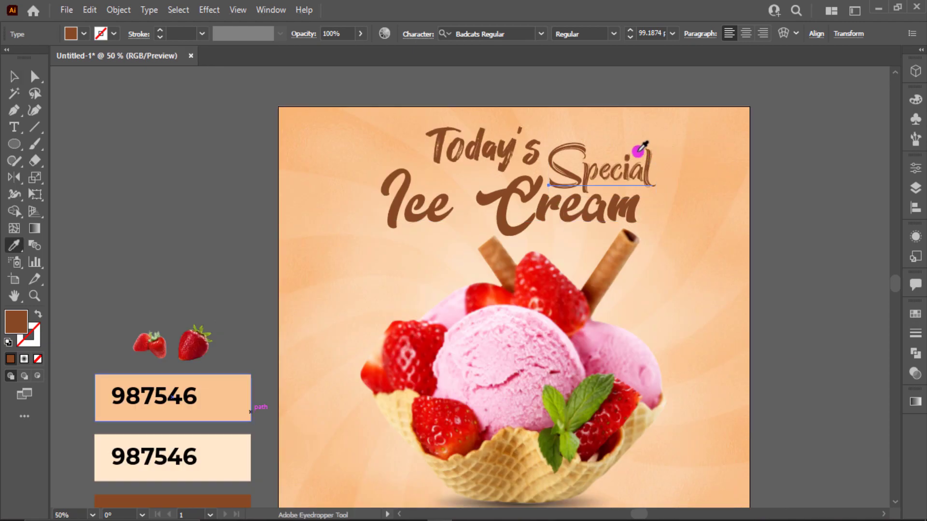
scroll(265, 72, "down", 2)
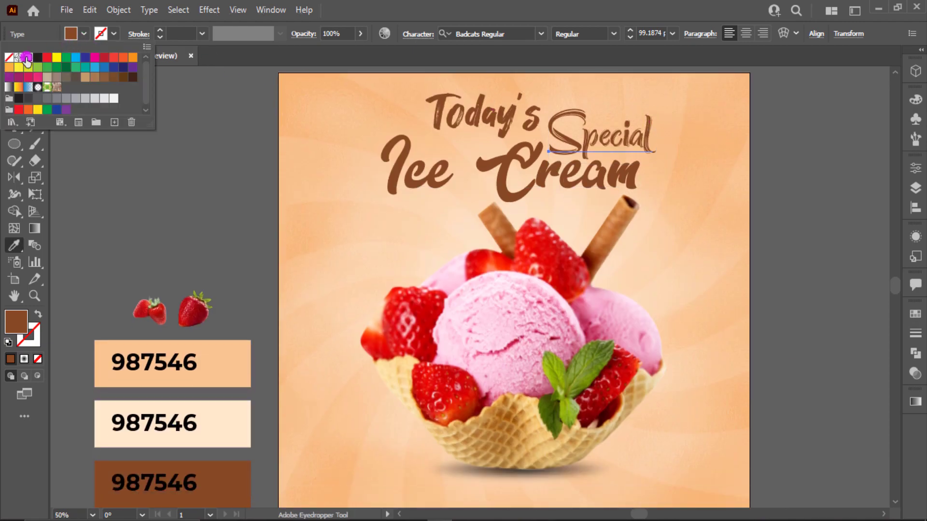
left_click(27, 57)
key("Escape")
left_click(233, 470)
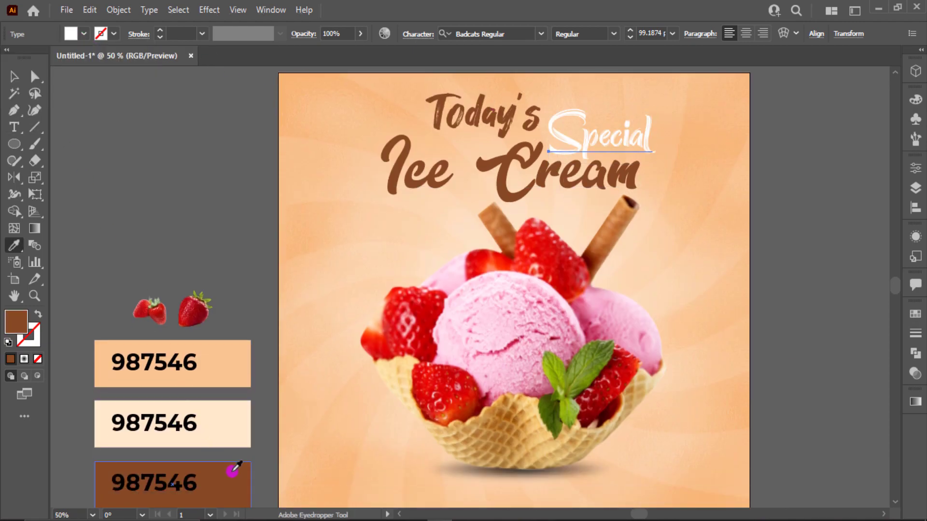
Fill the title words "Ice Cream" and "Today's" with white.
left_click(16, 79)
left_click(434, 182)
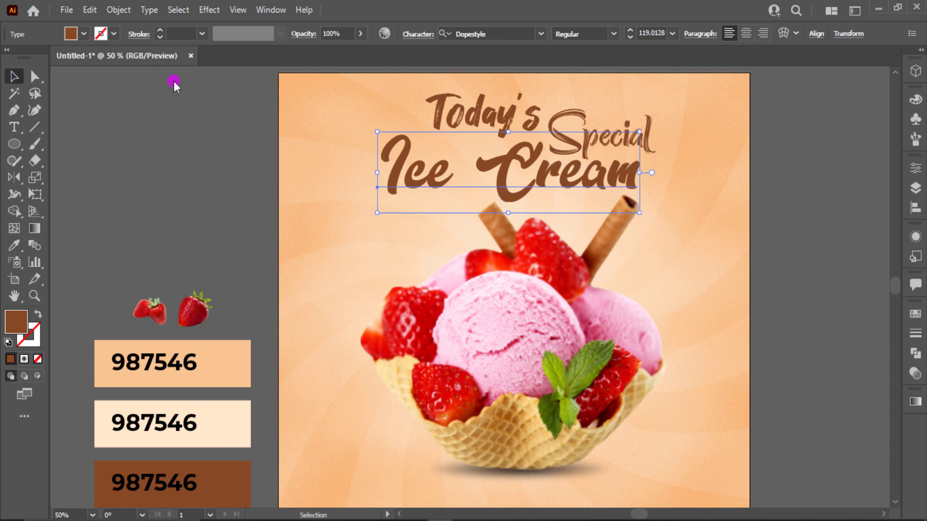
left_click(83, 34)
left_click(27, 57)
key("Escape")
left_click(191, 155)
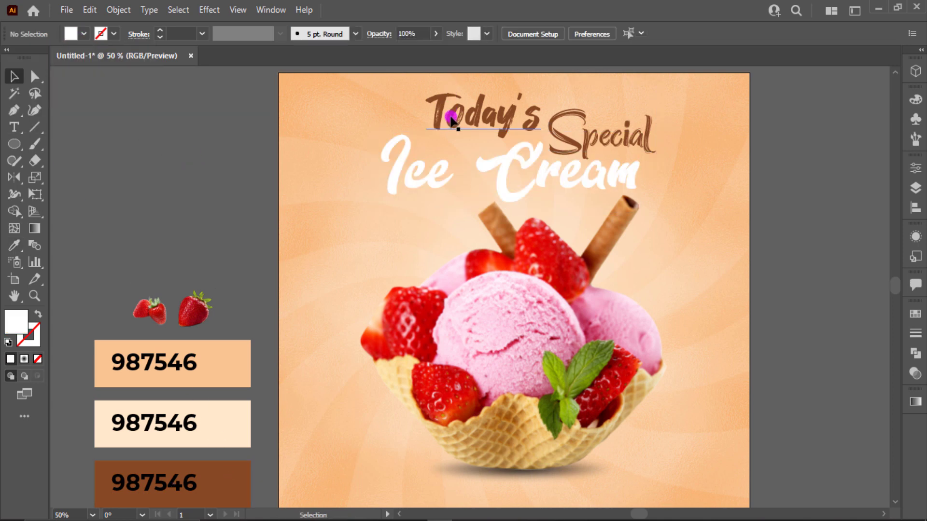
left_click(454, 118)
left_click(84, 34)
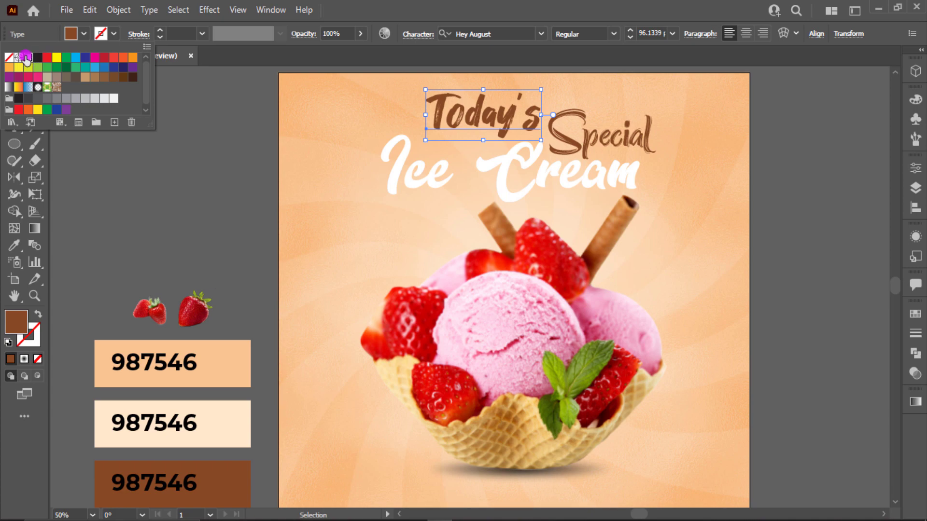
left_click(26, 59)
key("Escape")
left_click(304, 136)
Enlarge the word "Today's" to about 106.7 pt, keeping it above "Ice Cream".
left_click_drag(534, 155, 744, 121)
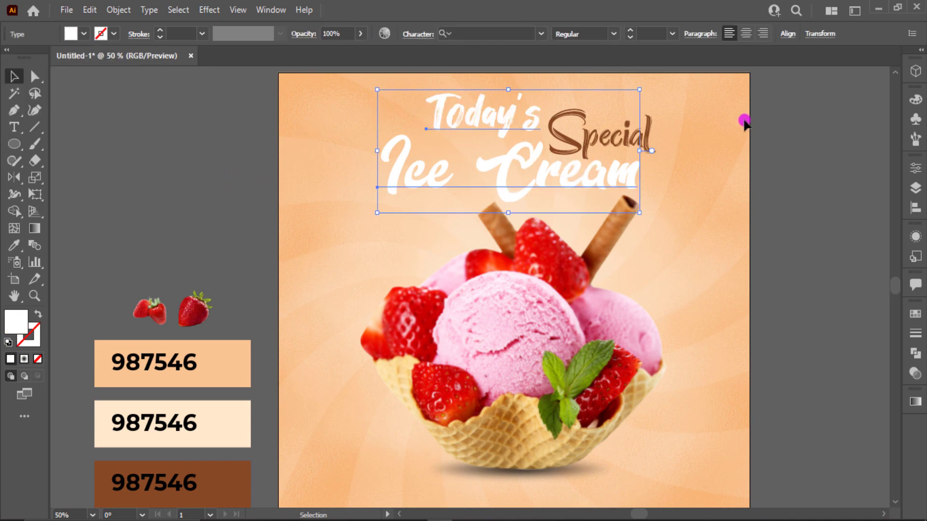
left_click(744, 120)
scroll(711, 120, "up", 3)
left_click_drag(250, 126, 623, 118)
left_click_drag(718, 177, 749, 188)
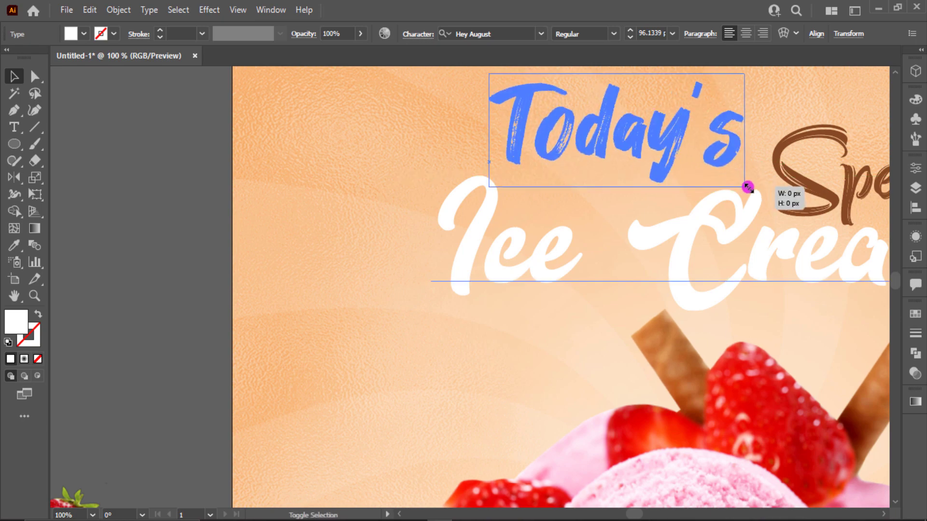
scroll(762, 129, "down", 3)
Apply a Drop Shadow to all three title words with 4 px X and Y offsets and a 2 px blur.
left_click_drag(738, 128, 653, 121)
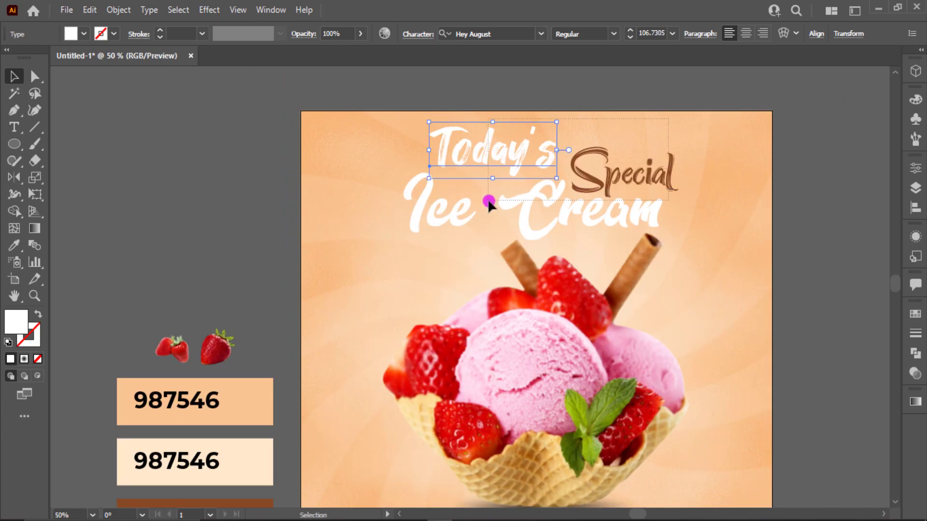
left_click_drag(489, 203, 426, 161)
left_click(206, 12)
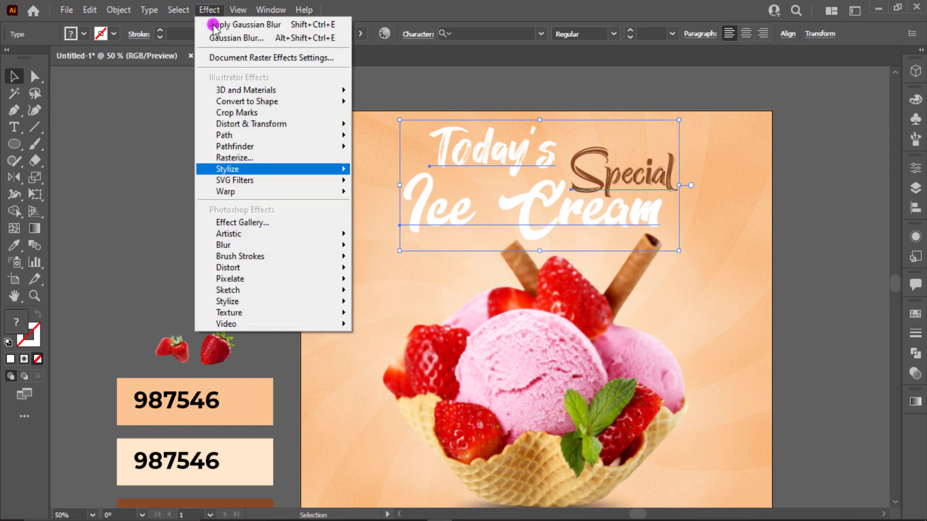
mouse_move(309, 169)
left_click(400, 170)
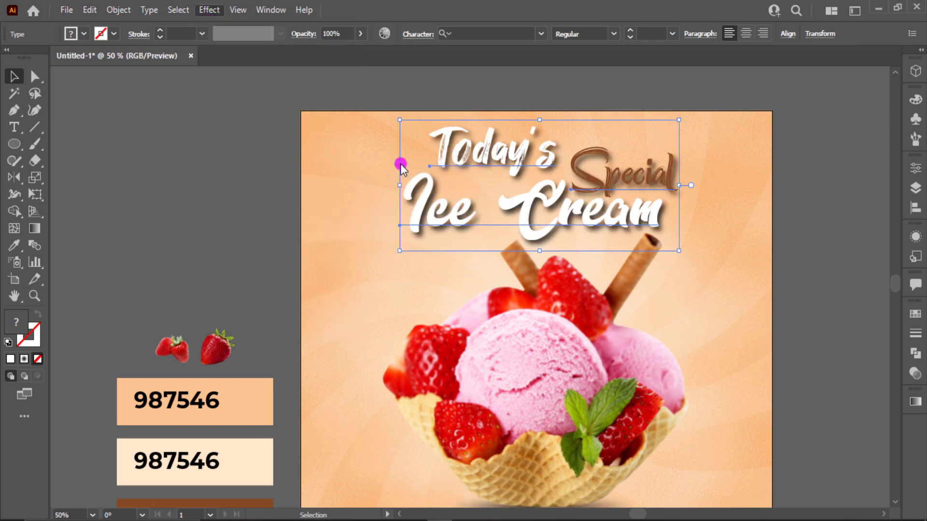
left_click(763, 266)
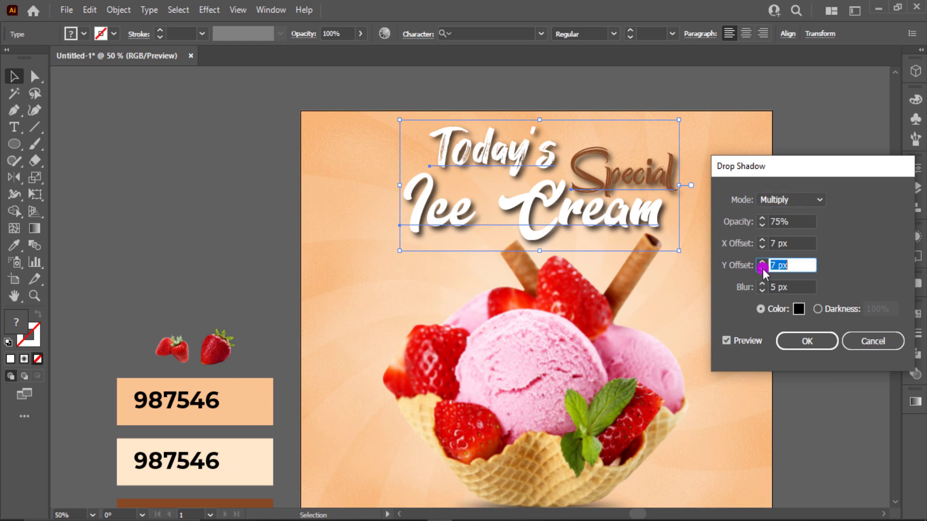
left_click(762, 247)
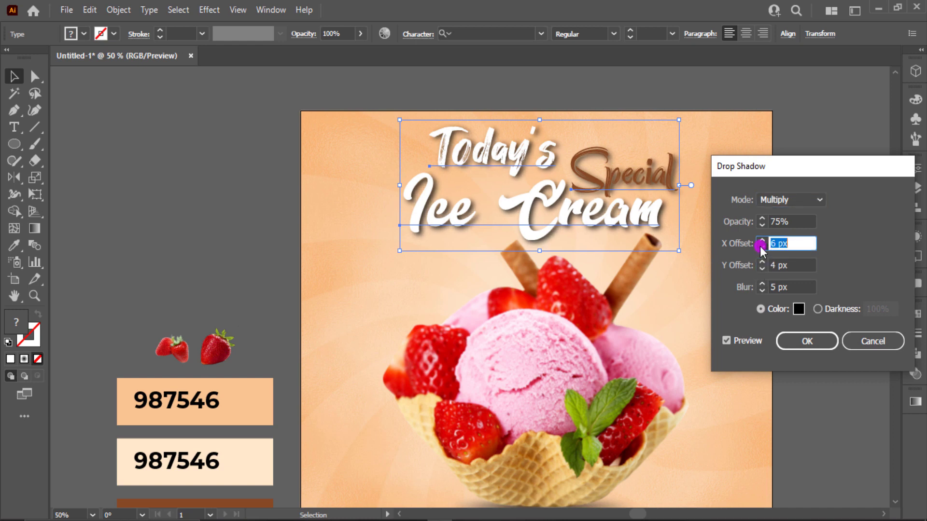
left_click(761, 247)
left_click(761, 247)
left_click(788, 286)
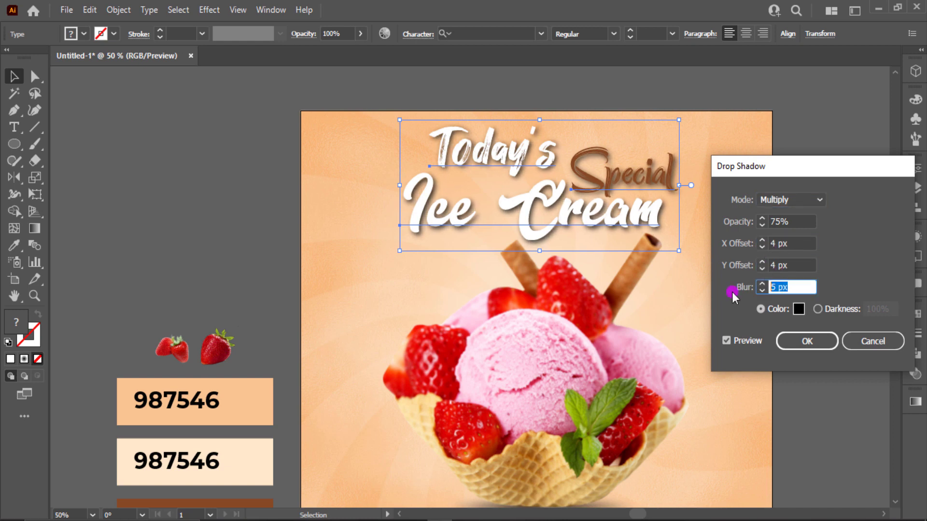
Set the title shadow's X offset to 6 px and Y offset to 5 px, then apply the effect.
left_click(762, 269)
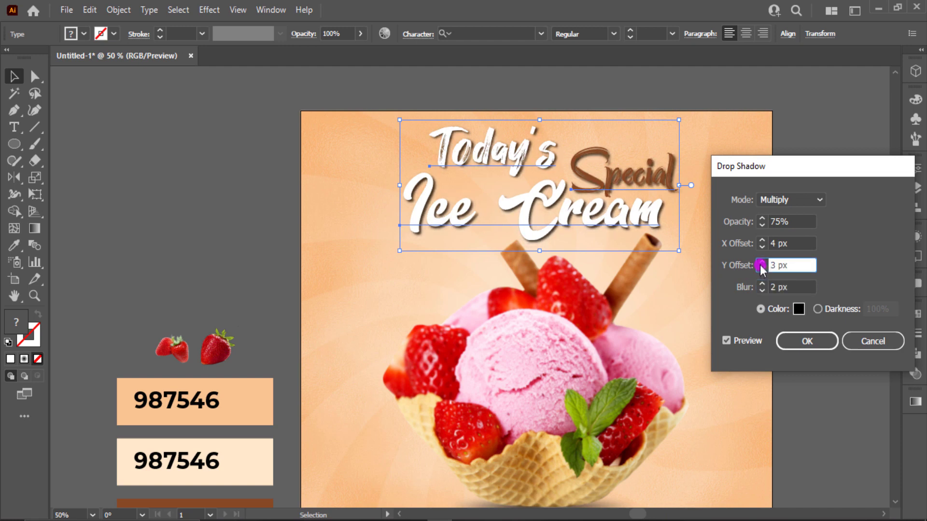
left_click(762, 262)
left_click(762, 262)
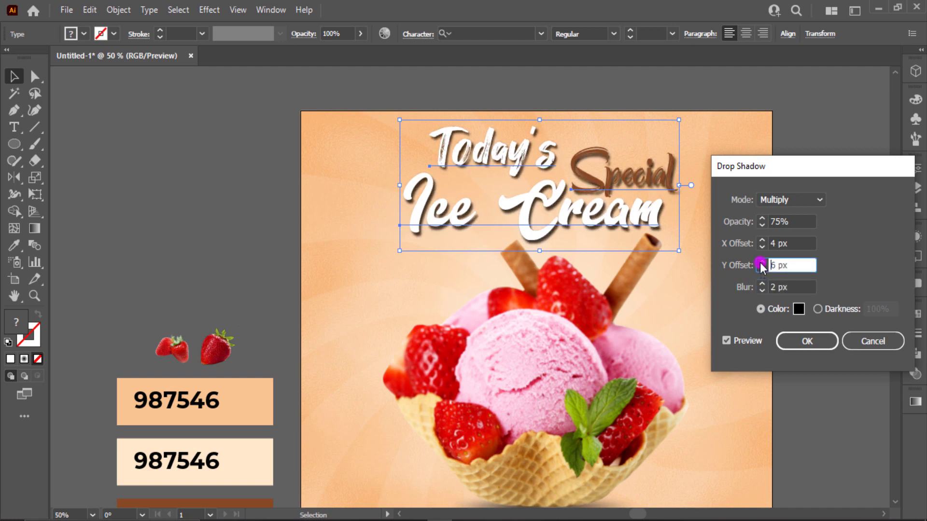
left_click(763, 269)
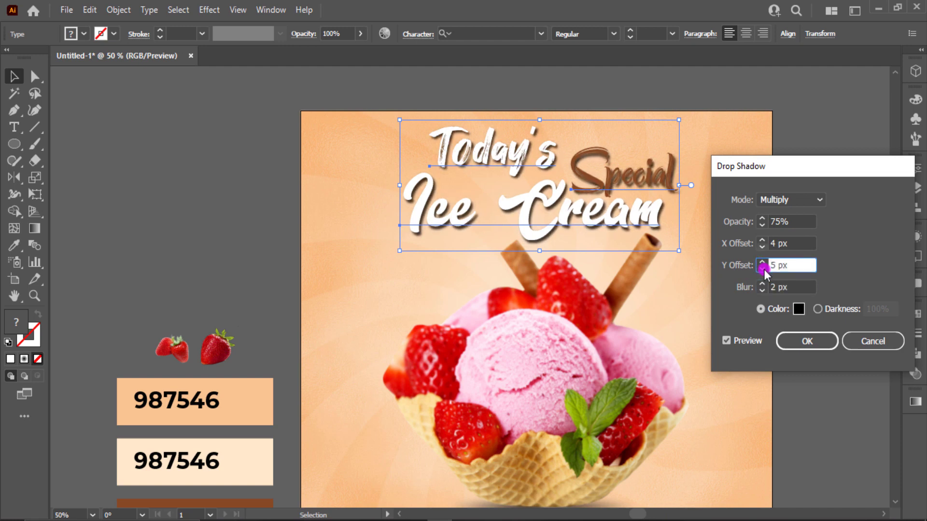
left_click(761, 241)
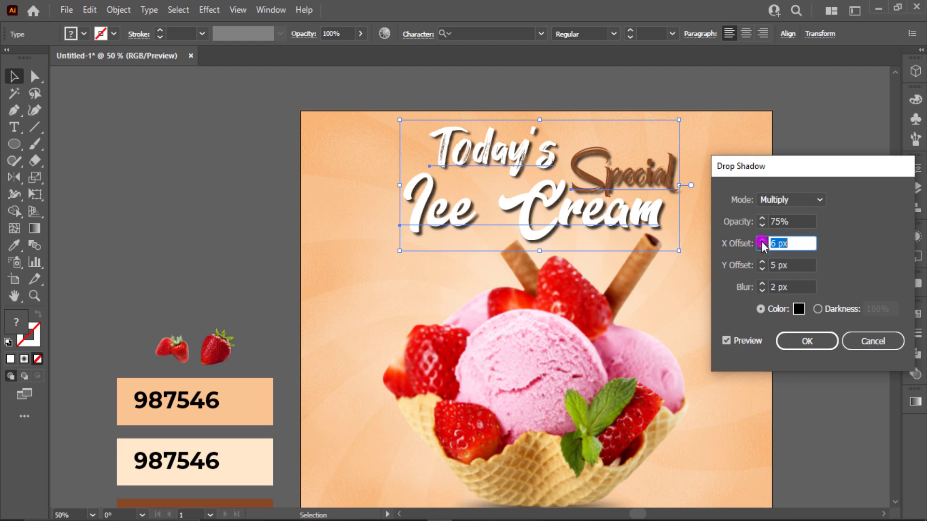
left_click(761, 241)
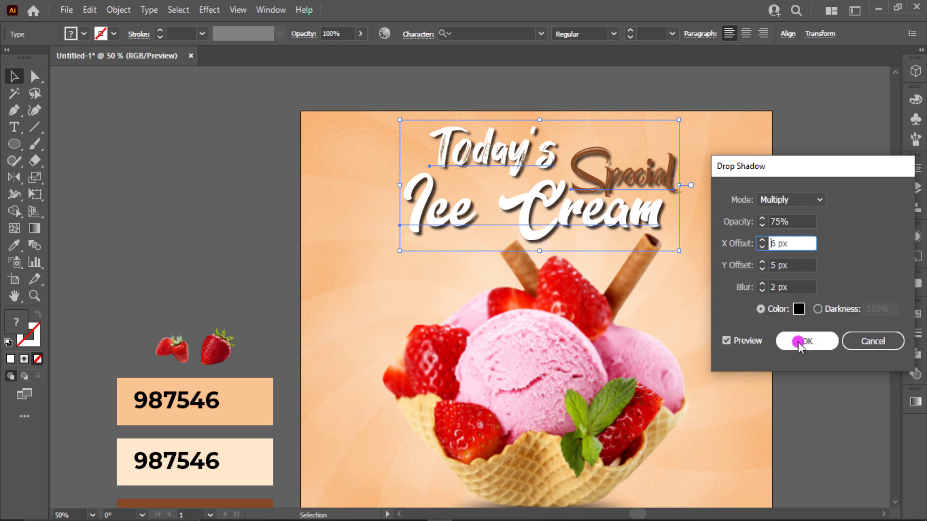
left_click(799, 343)
Turn off the Drop Shadow effect on the word "Special" only.
left_click(734, 159)
left_click(668, 172)
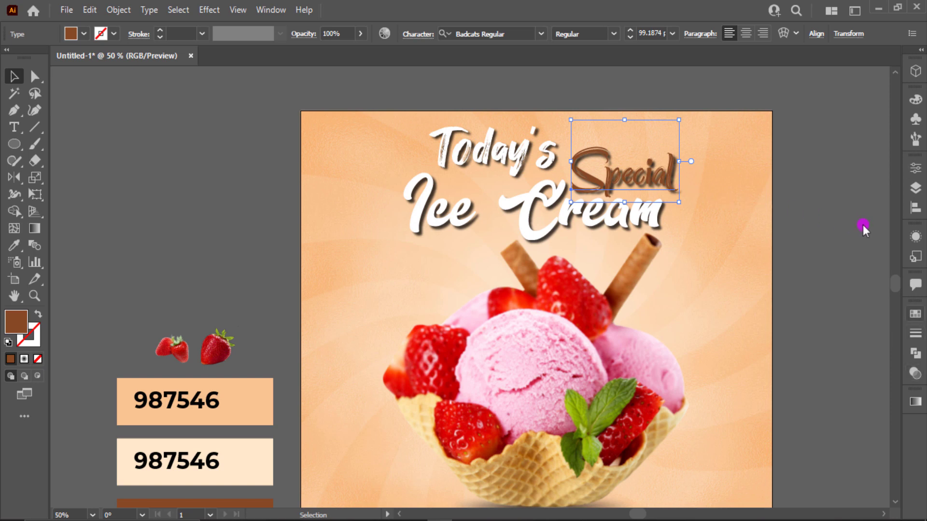
left_click(916, 237)
left_click(748, 289)
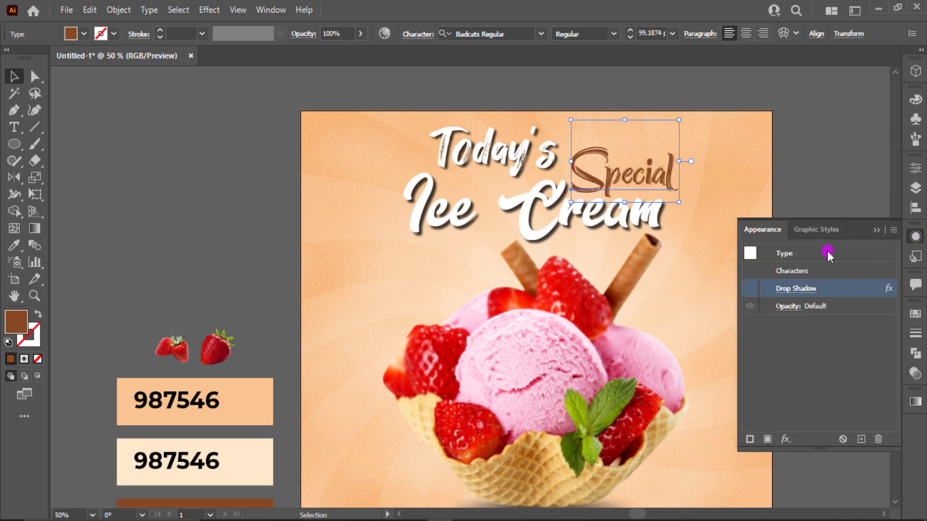
left_click(875, 230)
left_click(819, 222)
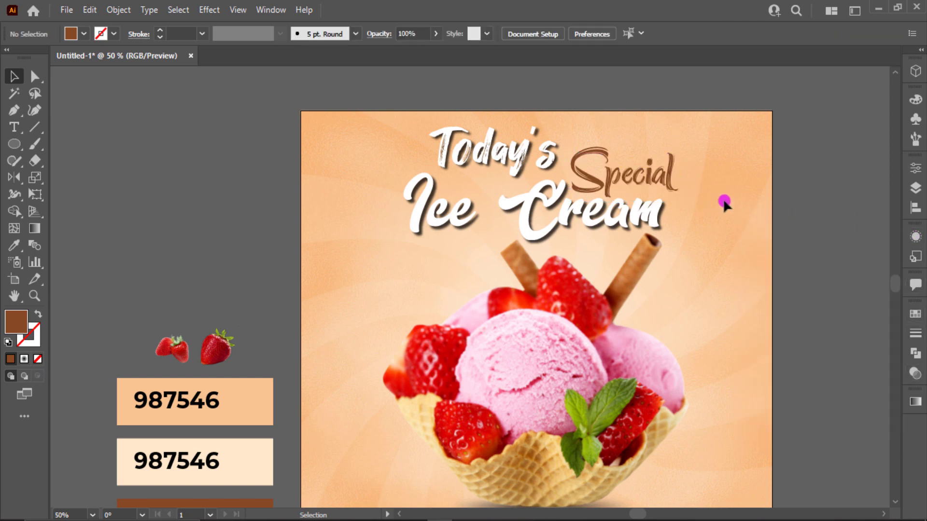
Add a 1 pt dark brown stroke to the word "Special" to thicken its lettering.
scroll(690, 196, "up", 1)
left_click(704, 182)
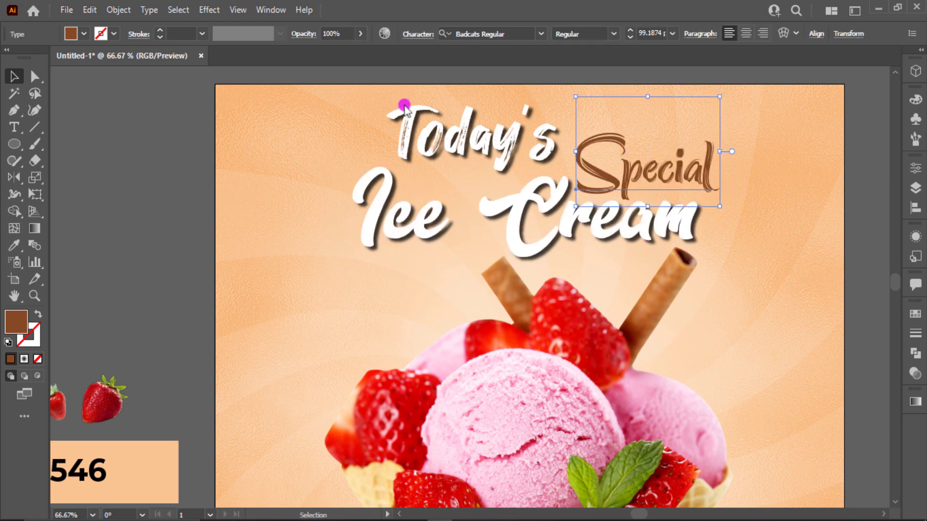
left_click(114, 34)
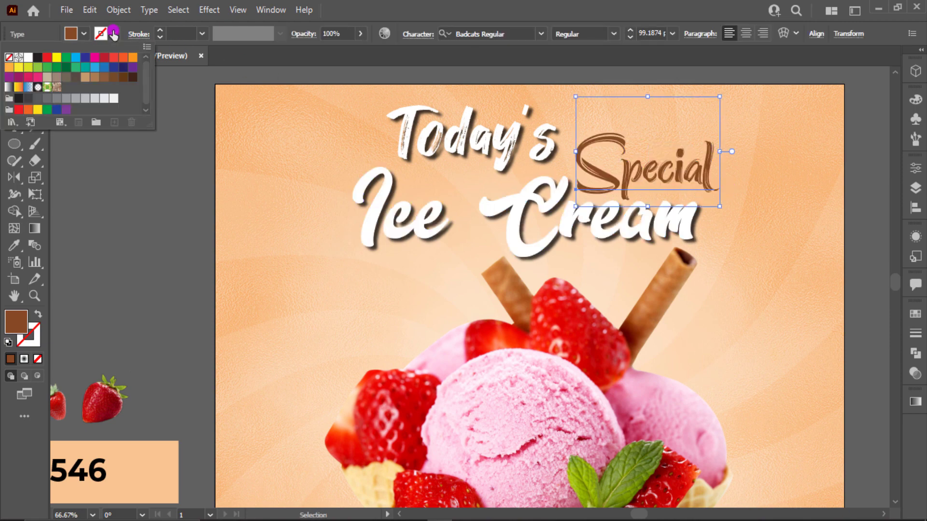
left_click(124, 79)
left_click(180, 193)
left_click(704, 221)
key("ctrl+0")
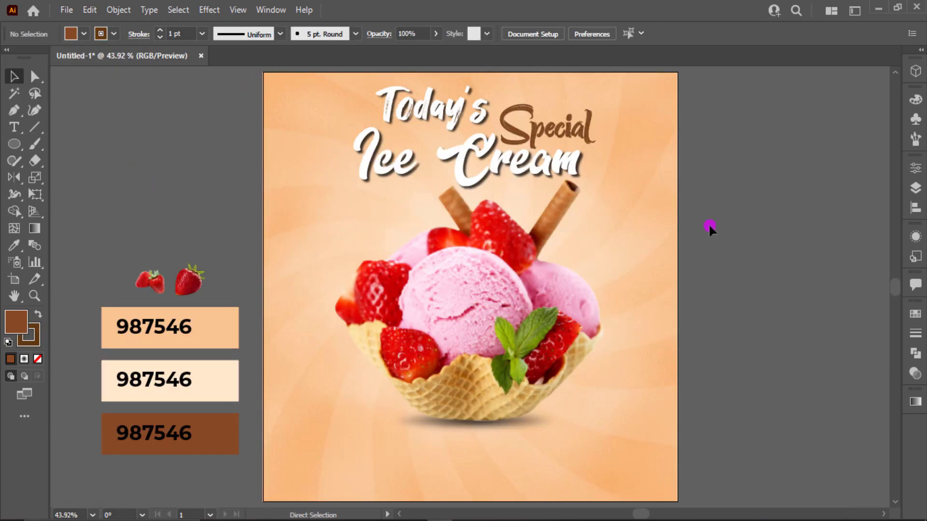
Group the three title words, tilt the group slightly counterclockwise and move it down about 12 px.
left_click(388, 151)
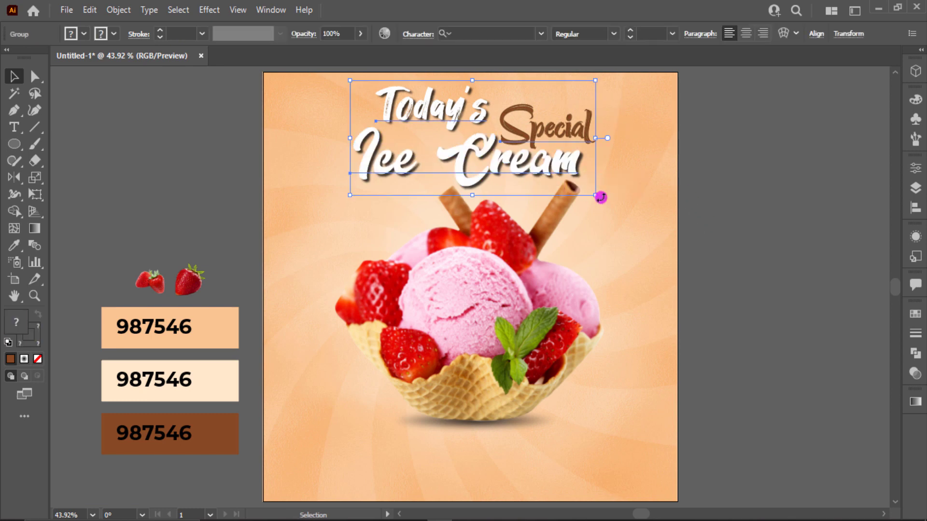
left_click_drag(601, 198, 594, 180)
left_click_drag(545, 156, 546, 162)
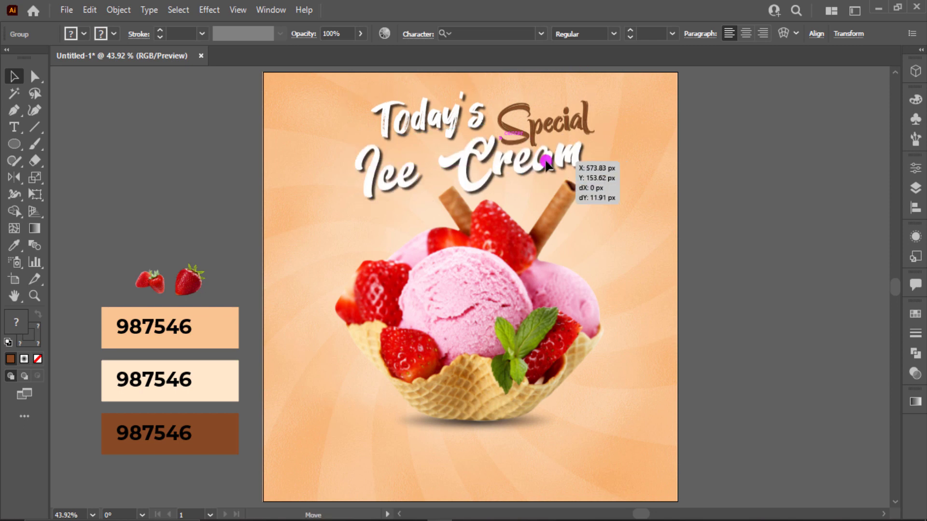
left_click(635, 183)
left_click_drag(616, 276, 671, 242)
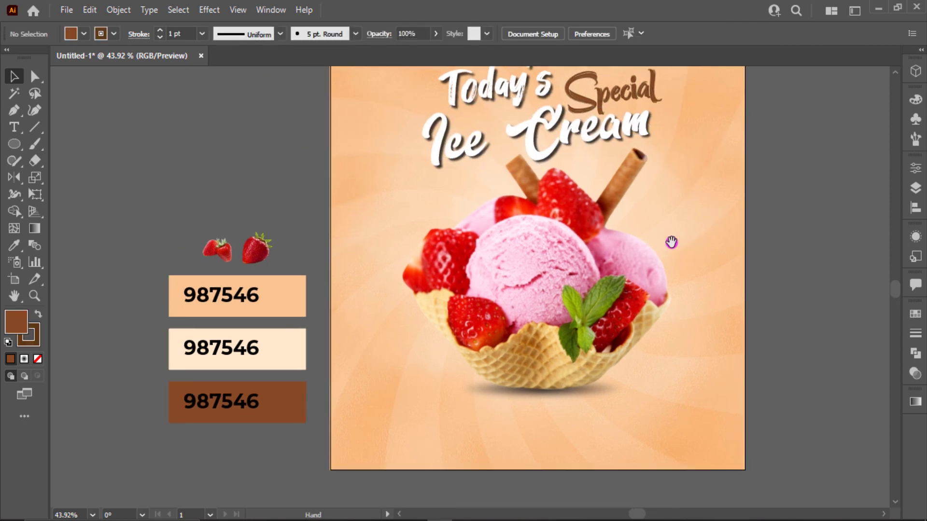
Enlarge the two strawberry images beside the poster slightly and bring them to the front.
key("ctrl+0")
left_click_drag(192, 264, 257, 264)
key("ctrl+z")
left_click_drag(111, 235, 219, 241)
left_click(207, 211)
left_click_drag(197, 280, 197, 232)
key("ctrl+z")
left_click_drag(146, 277, 147, 277)
right_click(147, 277)
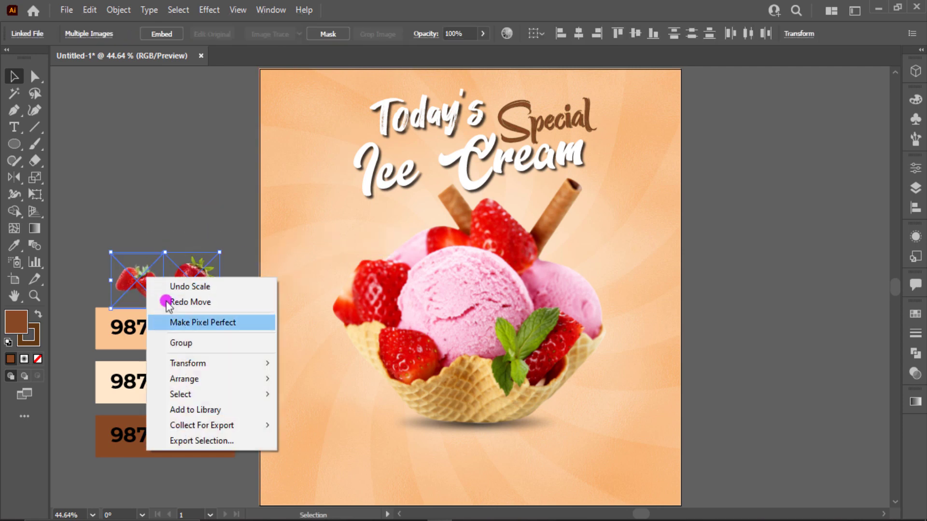
mouse_move(247, 380)
left_click(304, 379)
Copy the single strawberry to the bowl's upper left and the poster's right edge, and place the tilted double strawberry left of the cone.
left_click_drag(206, 283, 326, 229)
left_click(251, 216)
left_click_drag(342, 229, 710, 340)
left_click_drag(148, 234, 307, 372)
Shrink and tilt the single strawberry at the bowl's upper left, placing it just below the word "Ice".
left_click(343, 220)
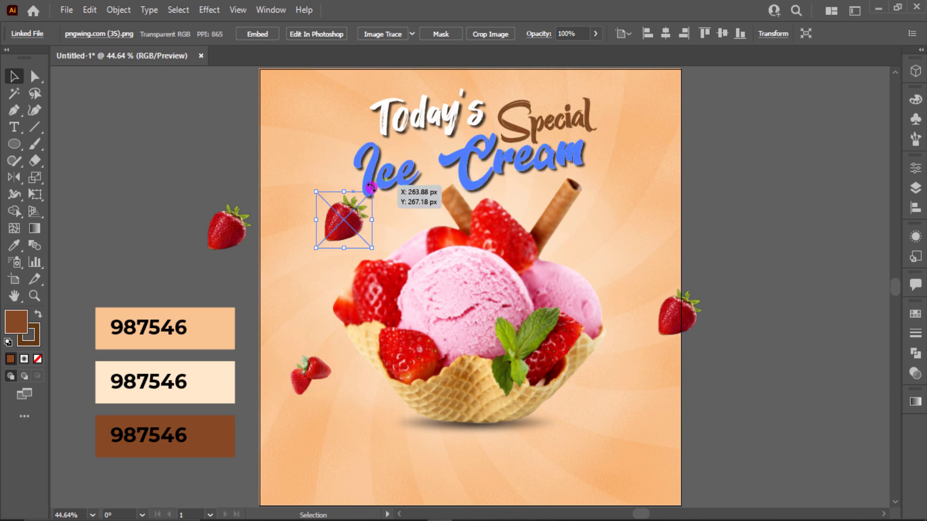
left_click_drag(371, 188, 282, 184)
left_click_drag(335, 224, 370, 223)
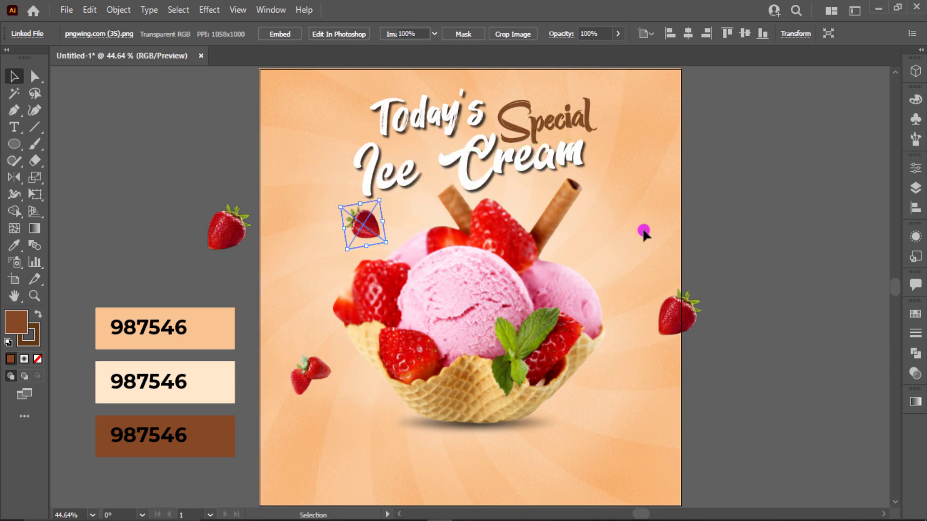
Place a larger, rotated copy of the double strawberry over the poster's right edge beside the title.
left_click(671, 319)
left_click_drag(314, 388, 699, 215)
left_click(704, 163)
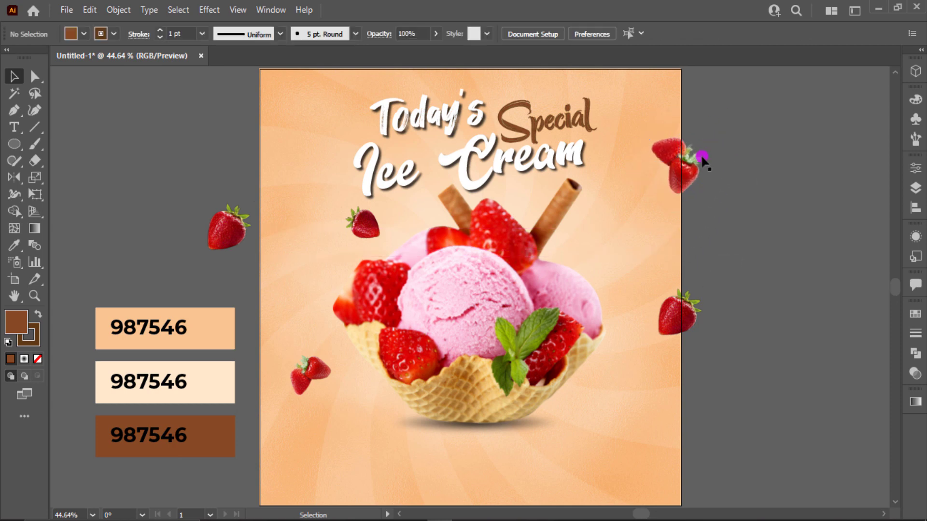
Enlarge and tilt the single strawberry outside the poster and place it across the left edge beside the title.
left_click(230, 232)
left_click_drag(256, 196, 211, 172)
left_click_drag(228, 216, 290, 124)
left_click_drag(270, 172, 312, 195)
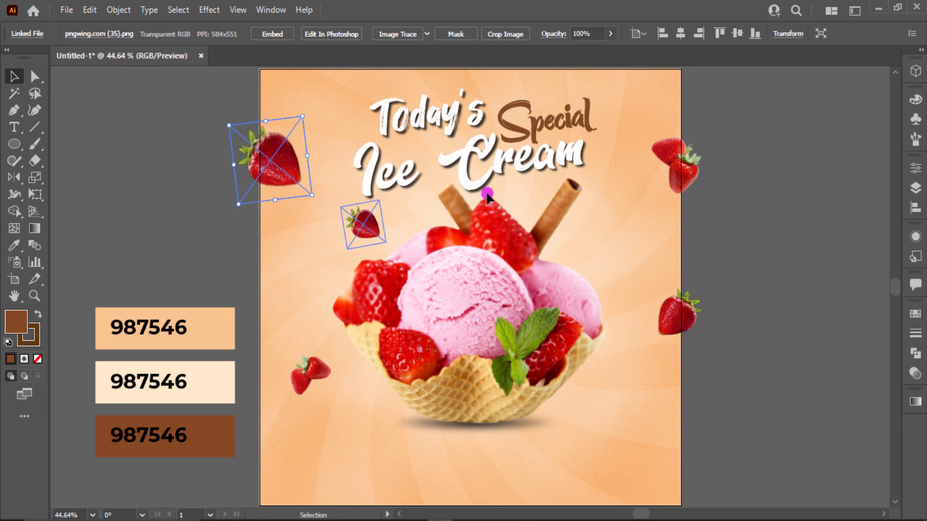
Enlarge the double strawberry on the poster's upper right edge to about 252 px.
left_click(667, 188)
left_click_drag(676, 208, 662, 228)
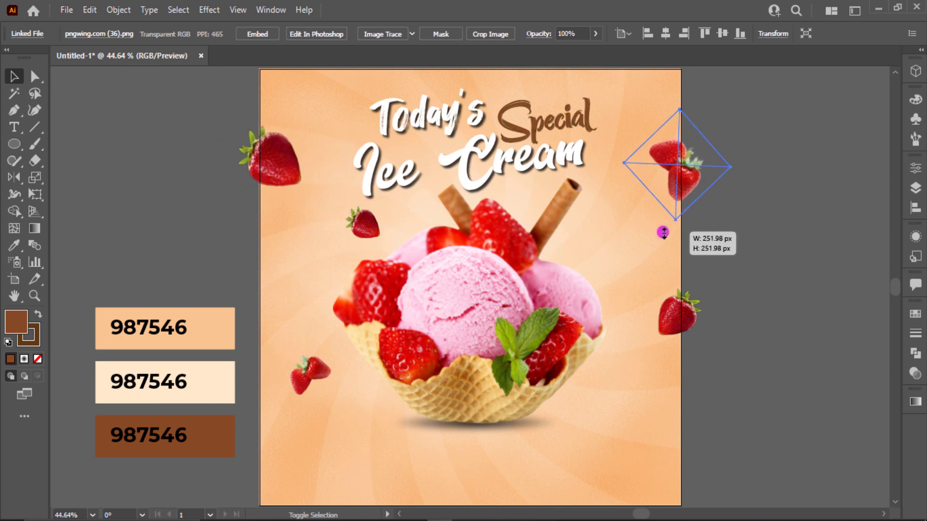
left_click(685, 270)
Place the right-edge single strawberry lower on the edge and add a smaller copy to the right of the scoops.
left_click(698, 312)
left_click_drag(707, 342, 646, 267)
key("ctrl+shift+a")
left_click_drag(659, 231, 642, 248)
key("ctrl+shift+a")
Move the small right-hand strawberry closer to the scoops and add a rotated copy of the small double strawberry right of the bowl.
left_click(333, 374)
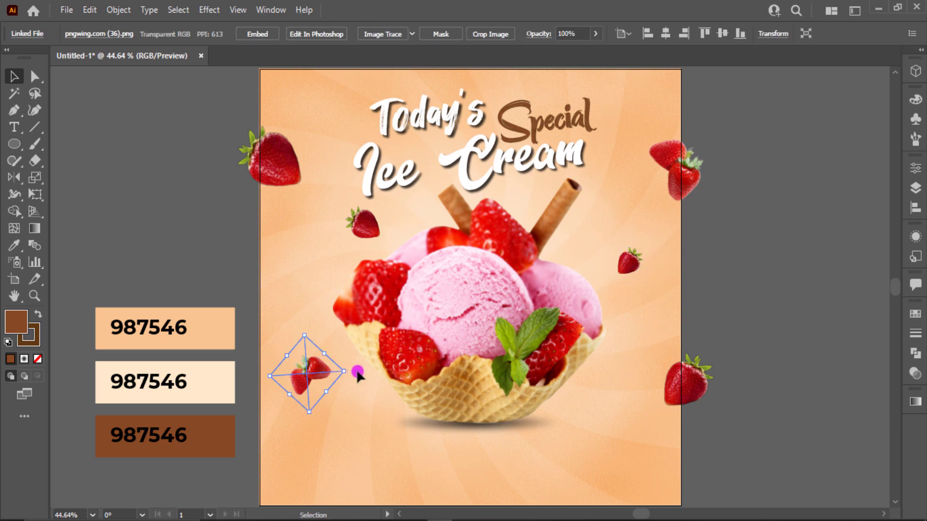
left_click_drag(627, 261, 598, 249)
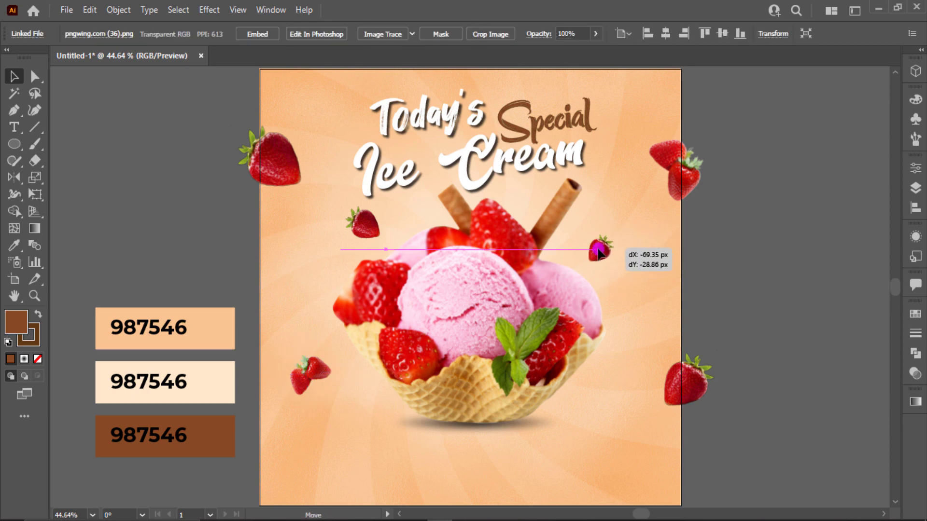
left_click_drag(297, 374, 661, 316)
left_click(672, 324)
left_click(650, 333)
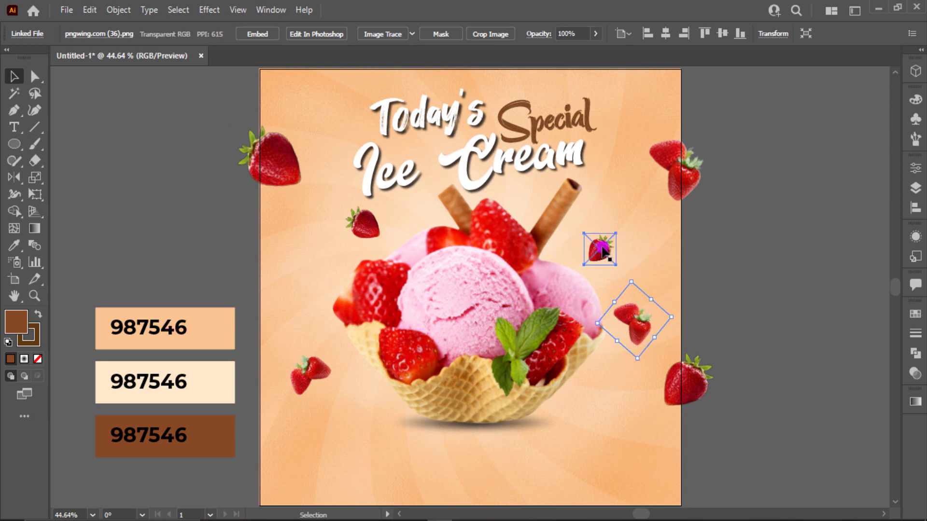
Space out the small single and double strawberries to the right of the scoops, moving the single one up and outward.
left_click_drag(601, 249, 601, 240)
mouse_move(636, 310)
left_mouse_down()
mouse_move(647, 275)
mouse_move(637, 309)
left_mouse_up()
left_click_drag(598, 242, 622, 227)
left_click(368, 232)
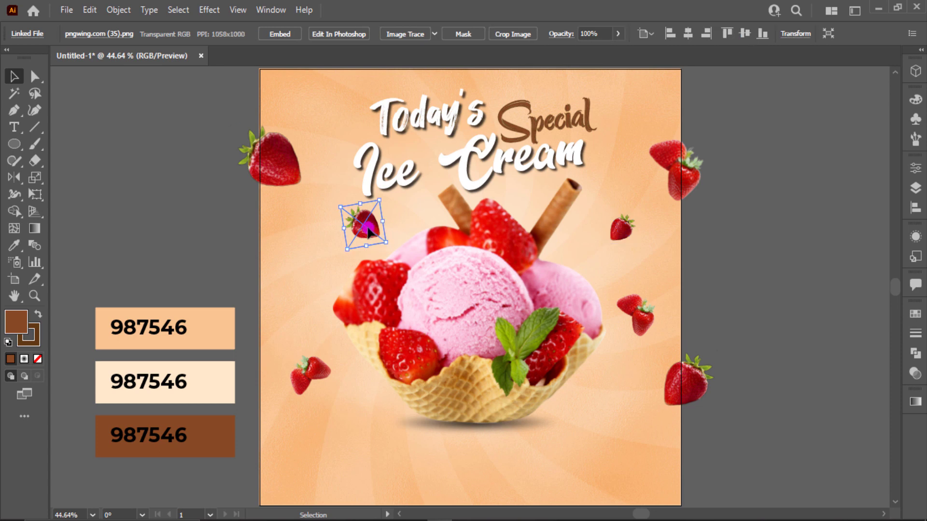
Rotate the large strawberry on the poster's left edge upright and outward, and shift the small double strawberry slightly up and left.
left_click(297, 169)
left_click_drag(320, 196, 294, 205)
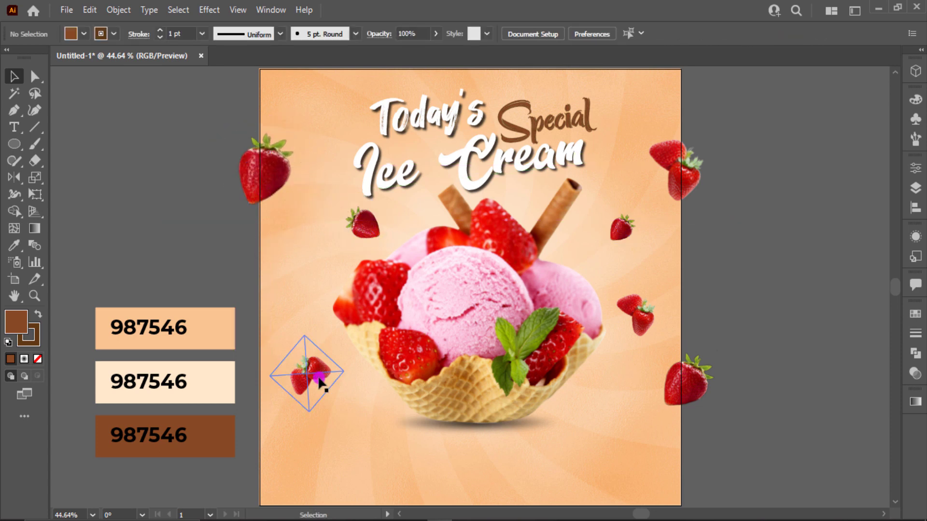
left_click_drag(321, 379, 312, 361)
left_click(719, 275)
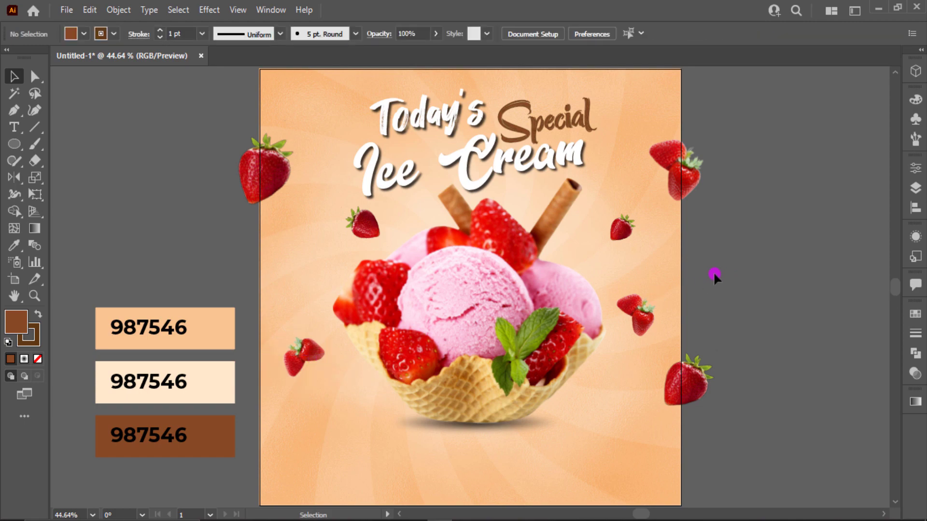
scroll(695, 314, "down", 1)
scroll(483, 241, "up", 1)
Apply a Gaussian Blur of about 3.1 pixels to the three large strawberries on the poster's left and right edges.
left_click(269, 182)
left_click(713, 181, "shift")
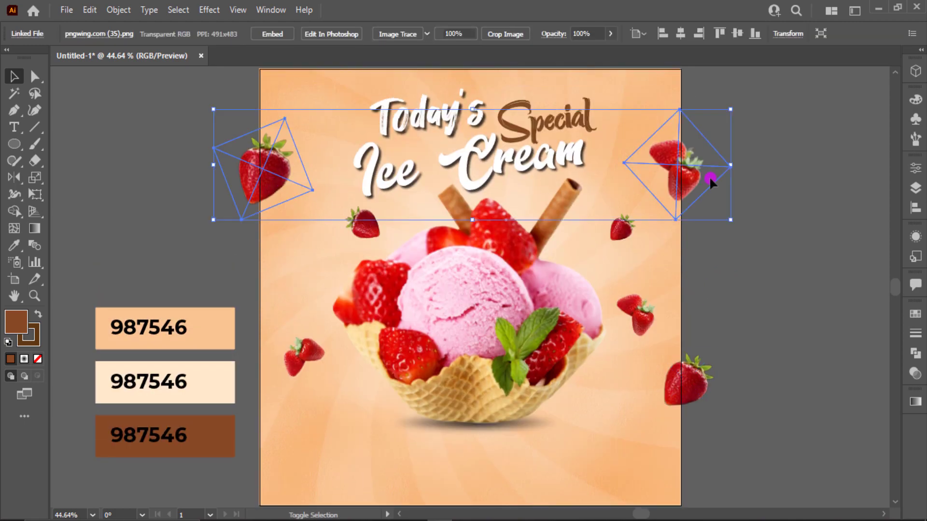
left_click(695, 394, "shift")
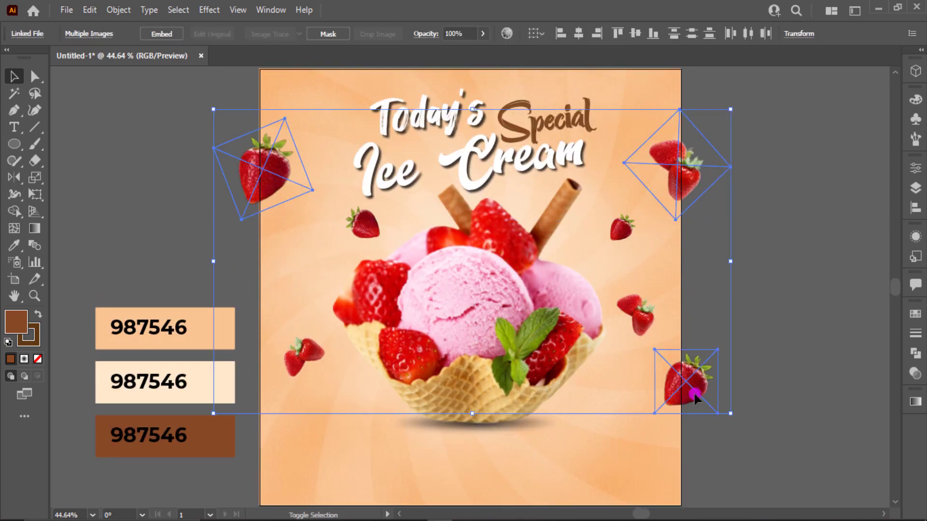
left_click(209, 10)
mouse_move(252, 244)
left_click(437, 244)
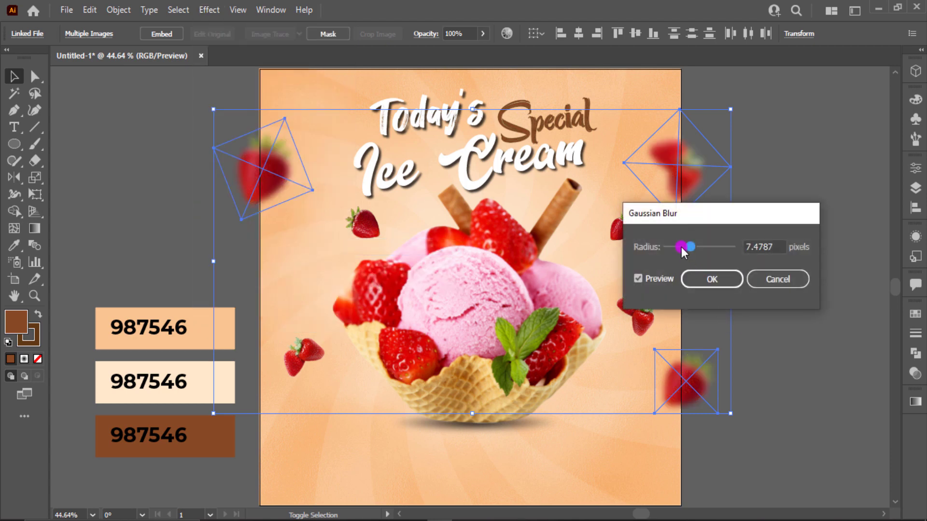
left_click_drag(679, 248, 678, 247)
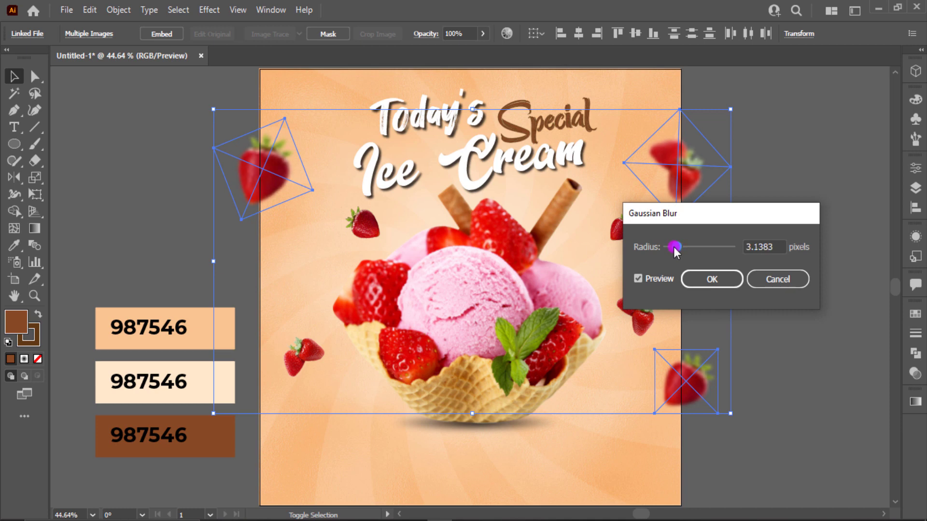
left_click(691, 280)
left_click(813, 389)
Draw a brown rectangle in the poster's lower left corner as the button base.
scroll(178, 217, "down", 3)
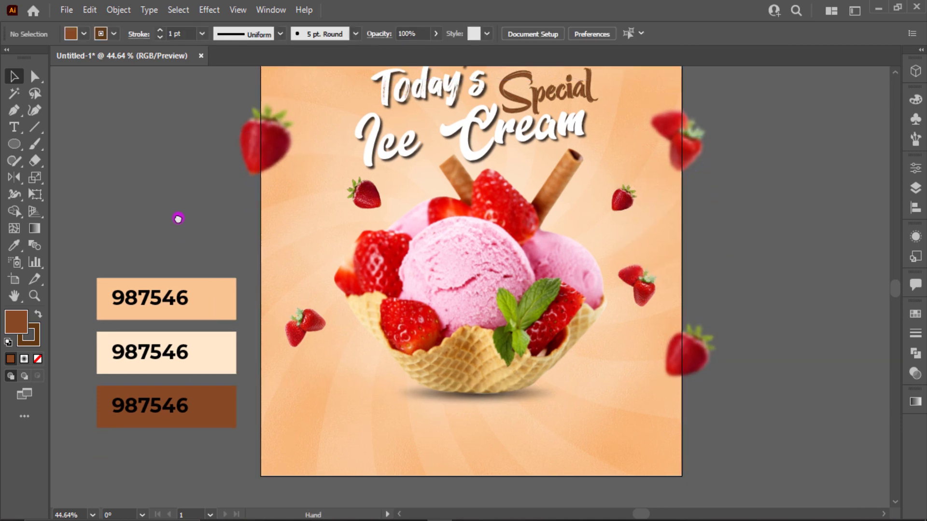
left_click_drag(14, 144, 64, 144)
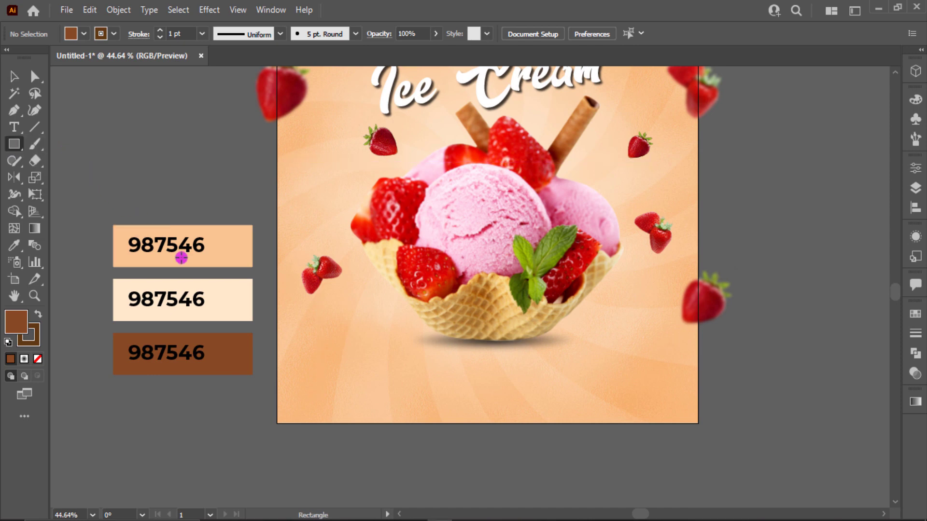
mouse_move(299, 367)
left_mouse_down()
mouse_move(369, 407)
mouse_move(396, 401)
left_mouse_up()
key("v")
left_click_drag(292, 379, 453, 395)
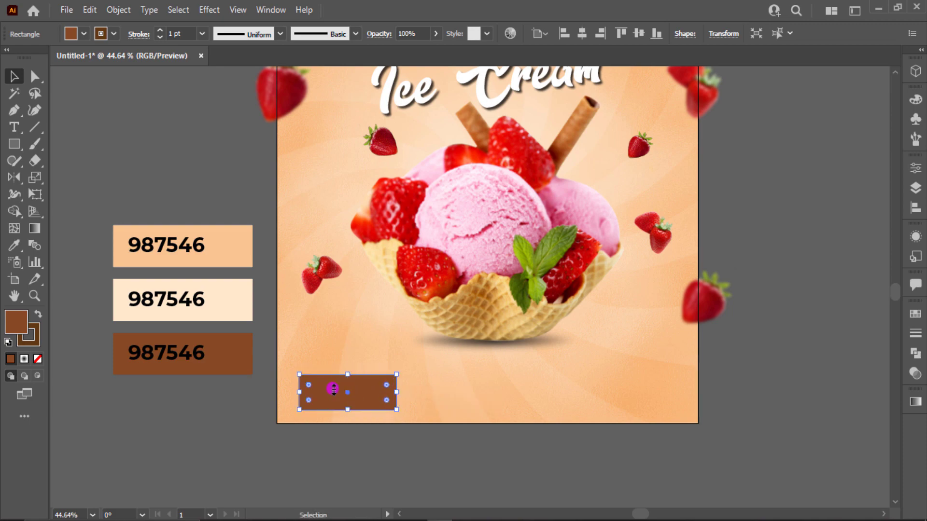
Resize the brown rectangle to about 177 by 51 px and fully round its corners into a pill shape.
scroll(333, 390, "up", 3)
scroll(334, 390, "down", 1)
scroll(407, 392, "up", 1)
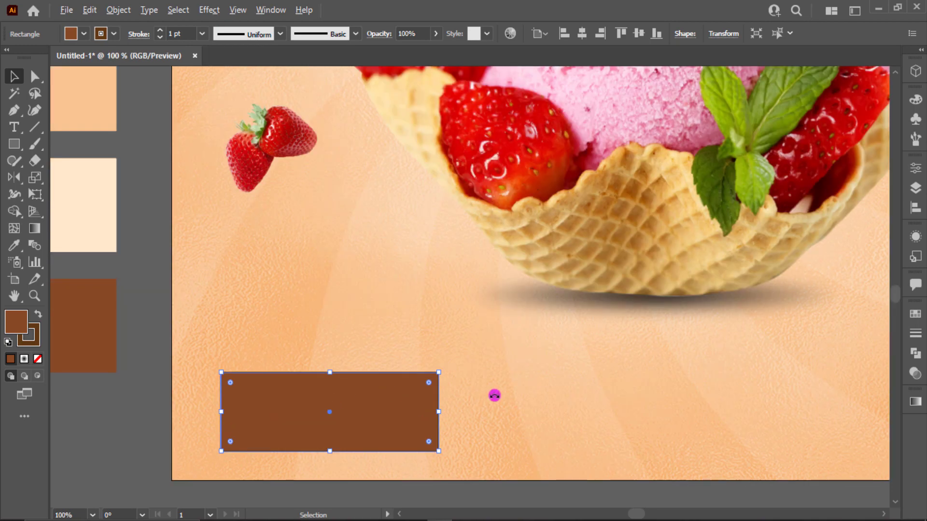
left_click_drag(494, 395, 389, 387)
left_click_drag(223, 361, 217, 387)
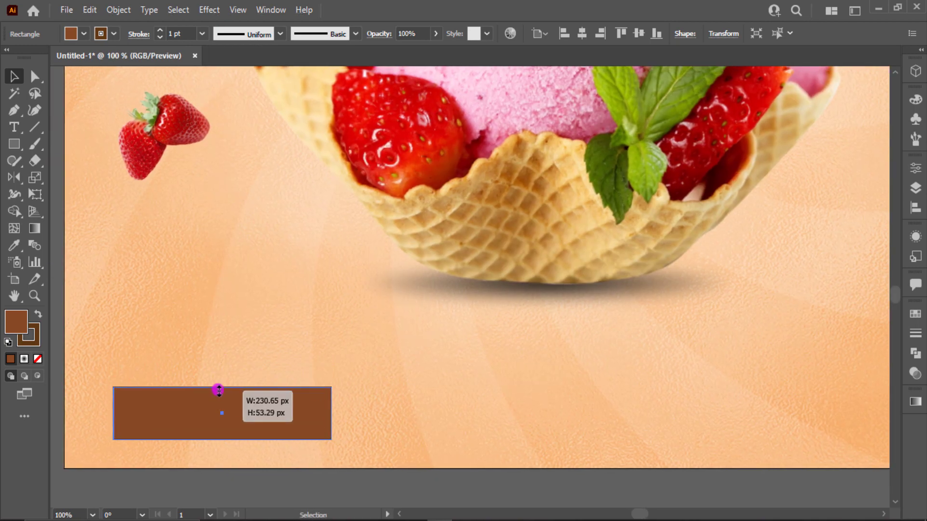
left_click_drag(280, 413, 267, 410)
left_click(296, 402)
left_click(192, 402)
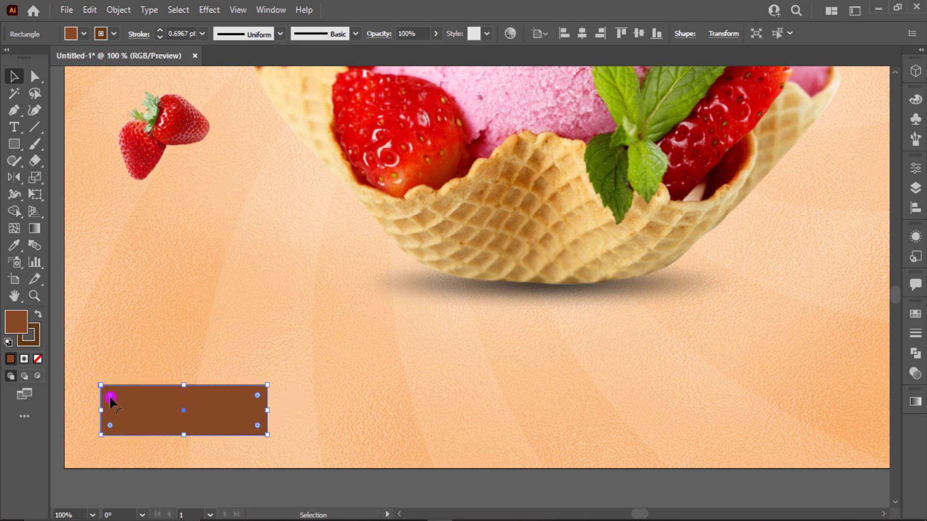
left_click_drag(108, 394, 259, 449)
Add the text "ORDER NOW" above the brown pill shape.
key("t")
left_click(232, 348)
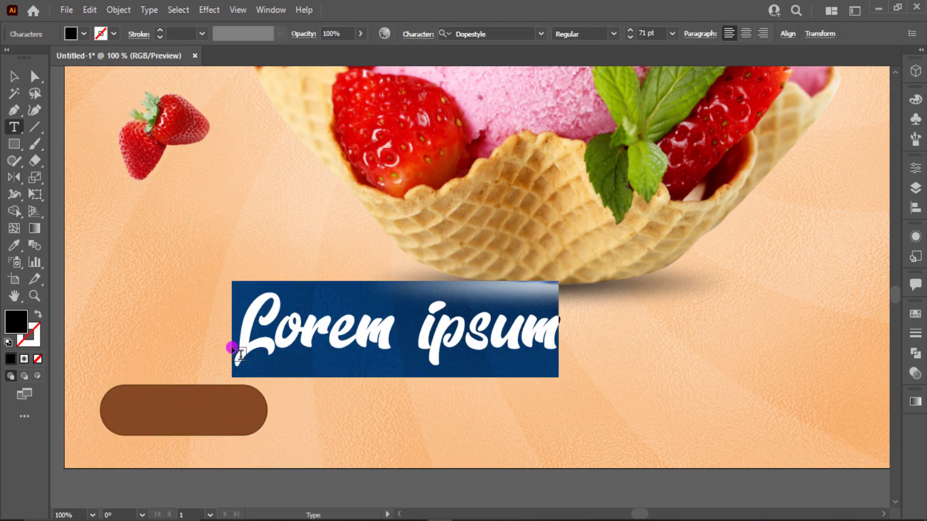
type("ORDER NOW")
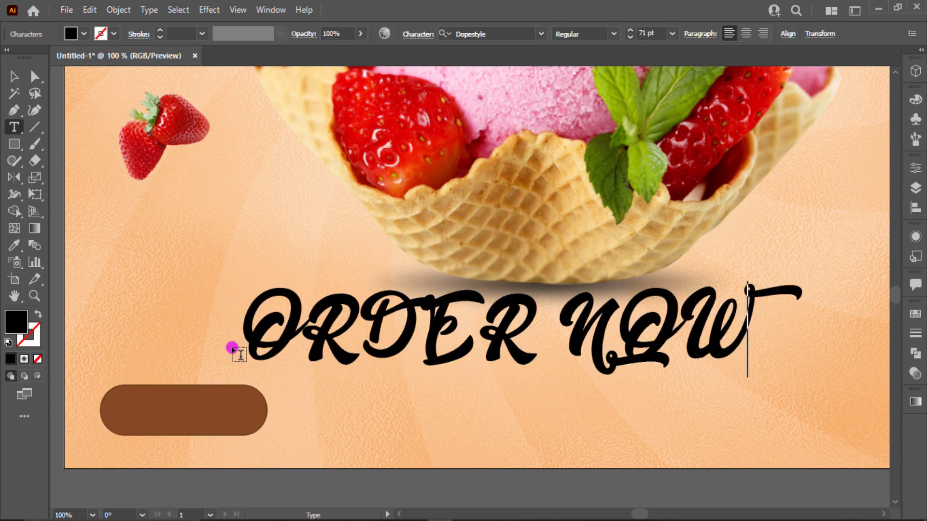
key("Escape")
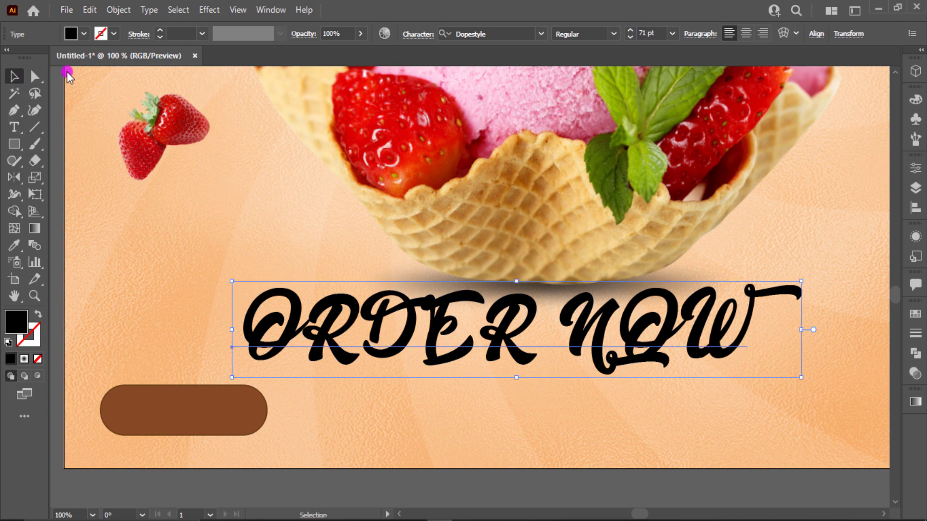
Change the font of the "ORDER NOW" text to Montserrat Black.
left_click(489, 27)
type("mon")
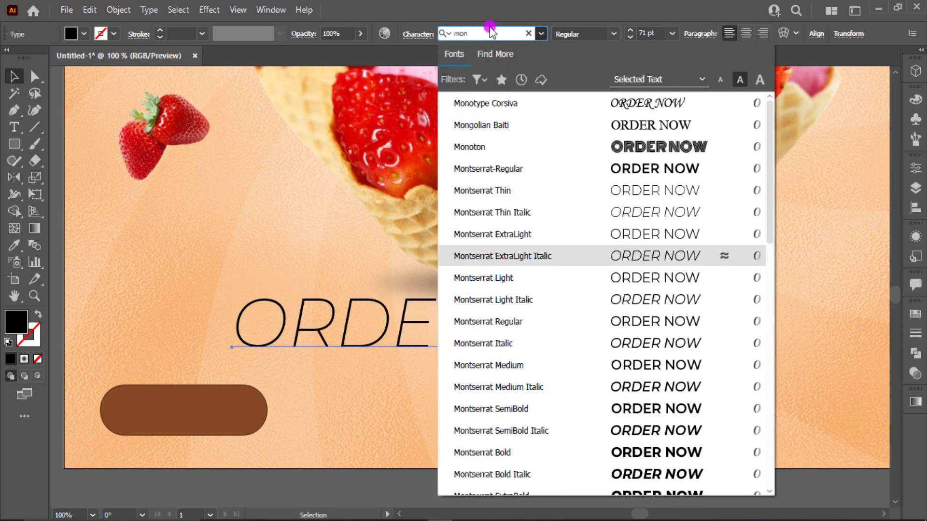
key("Down")
key("Down")
key("Down")
key("Down")
key("Down")
key("Down")
key("Down")
key("Down")
key("Down")
key("Down")
key("Down")
key("Down")
key("Down")
key("Down")
key("Down")
key("Down")
left_click(666, 339)
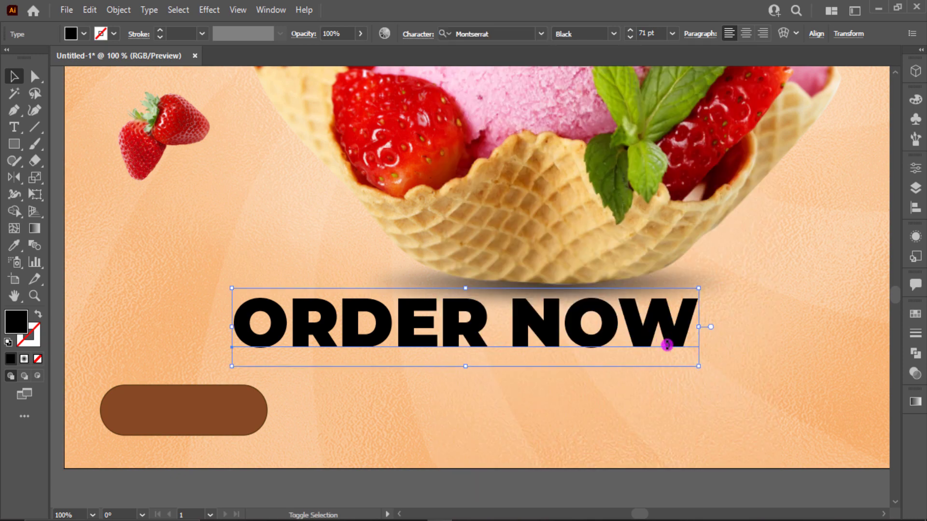
Shrink "ORDER NOW" to about 19 pt, place it on the brown pill shape and centre the two horizontally.
left_click_drag(696, 369, 245, 427)
left_click_drag(286, 364, 200, 448)
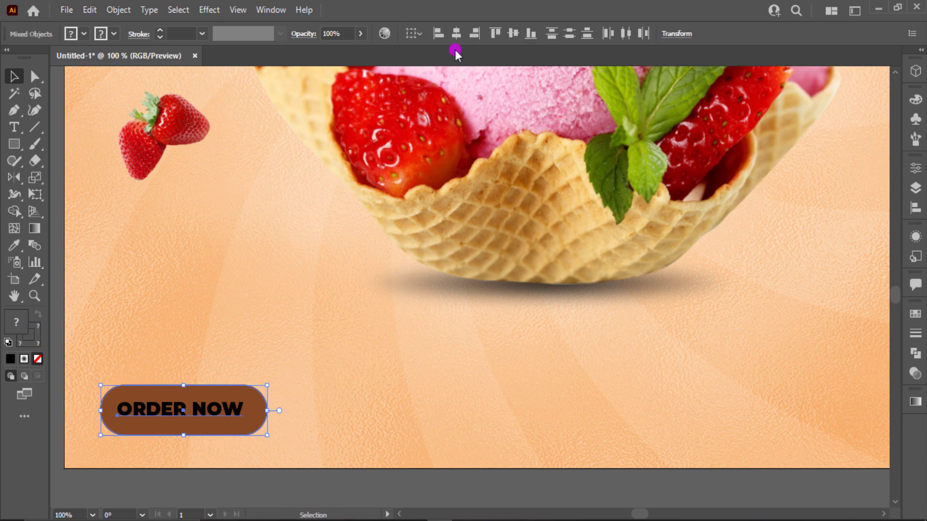
left_click(456, 33)
left_click(264, 356)
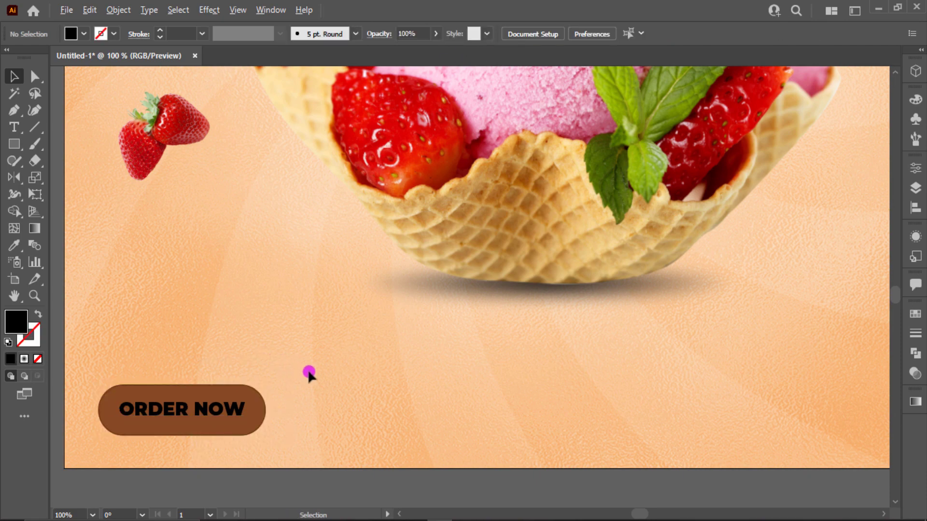
Move the brown pill shape and its "ORDER NOW" text together to the middle of the poster's lower edge.
scroll(349, 388, "down", 1)
left_click_drag(368, 396, 348, 394)
left_click_drag(227, 401, 445, 414)
key("ctrl+z")
left_click(208, 413, "shift")
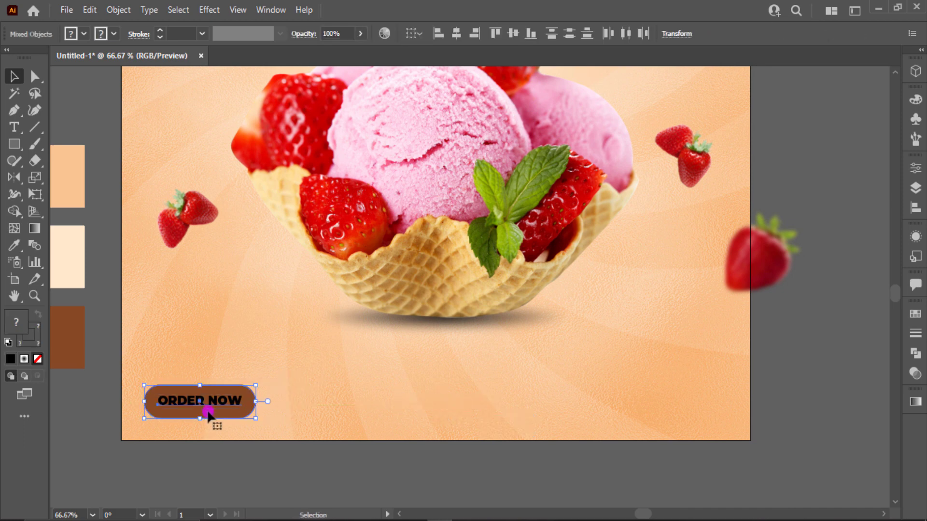
left_click_drag(208, 412, 476, 419)
left_click(573, 386)
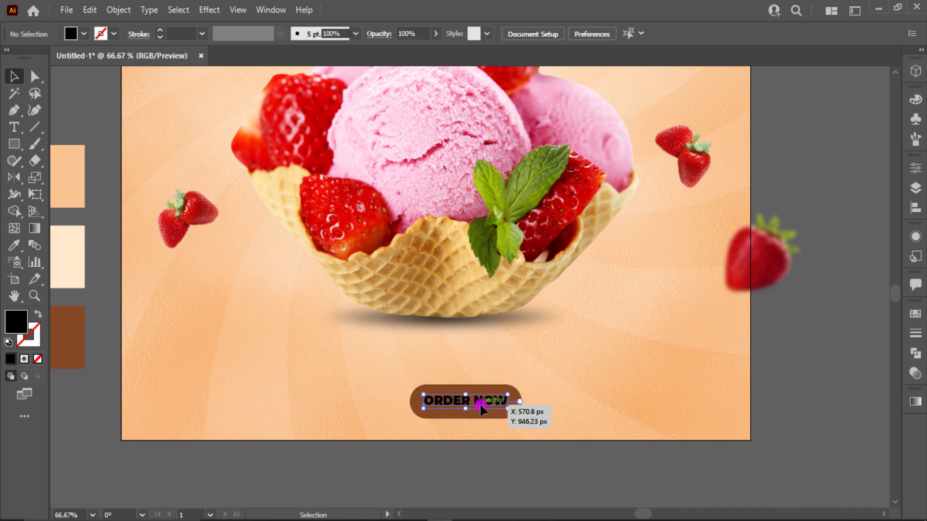
Recolour the "ORDER NOW" text with the light cream palette swatch.
left_click(481, 408)
left_click(66, 227)
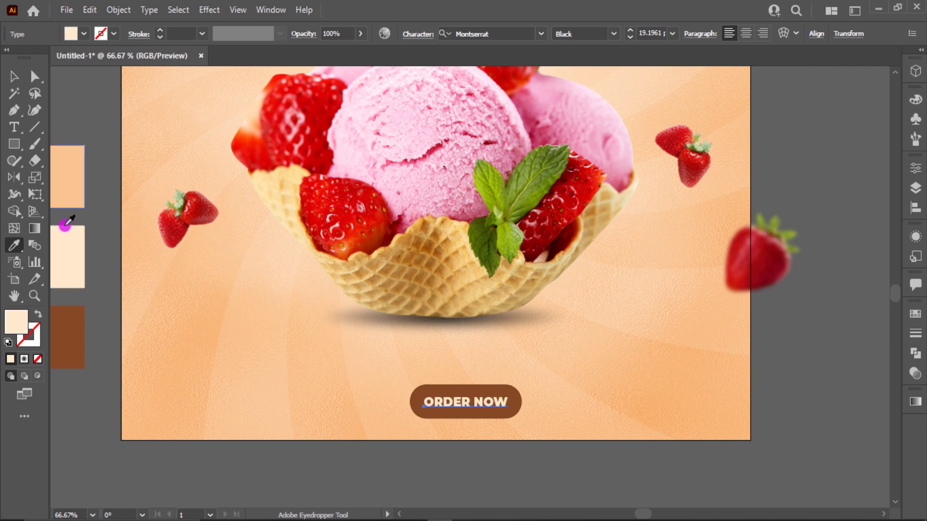
left_click(11, 74)
Group the pill shape with its "ORDER NOW" text and centre the group horizontally on the artboard.
left_click(453, 416)
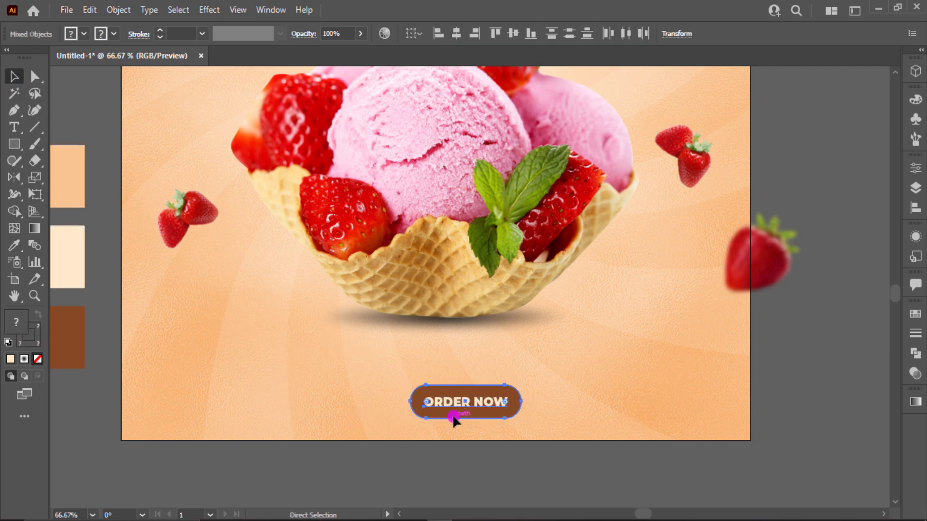
key("ctrl+g")
left_click(456, 35)
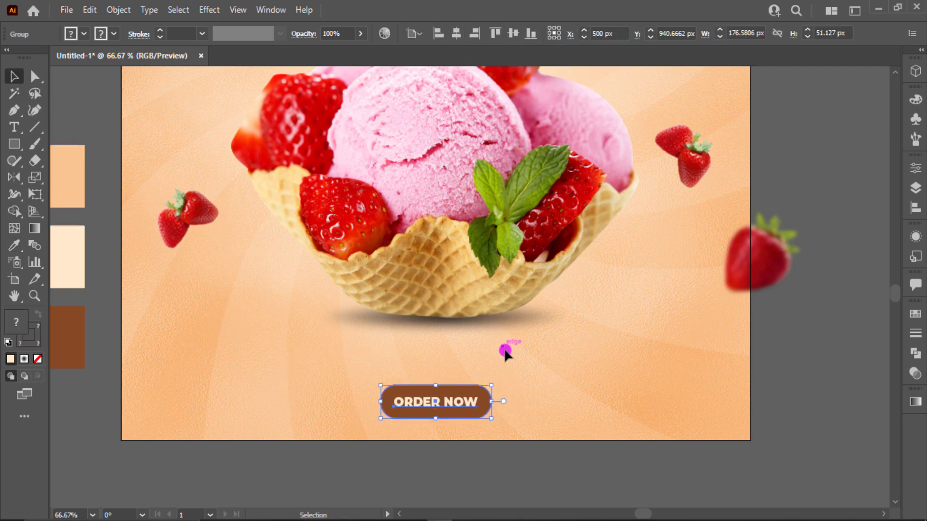
Duplicate the "ORDER NOW" button to the poster's lower right, ungroup the copy and delete its pill shape.
left_click_drag(463, 404, 704, 418, "alt+shift")
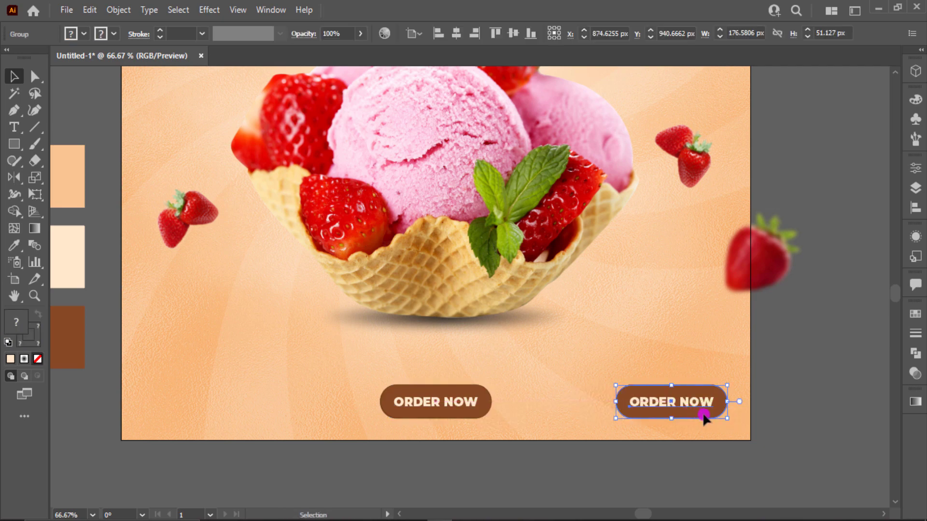
right_click(703, 418)
left_click(714, 287)
left_click(767, 290)
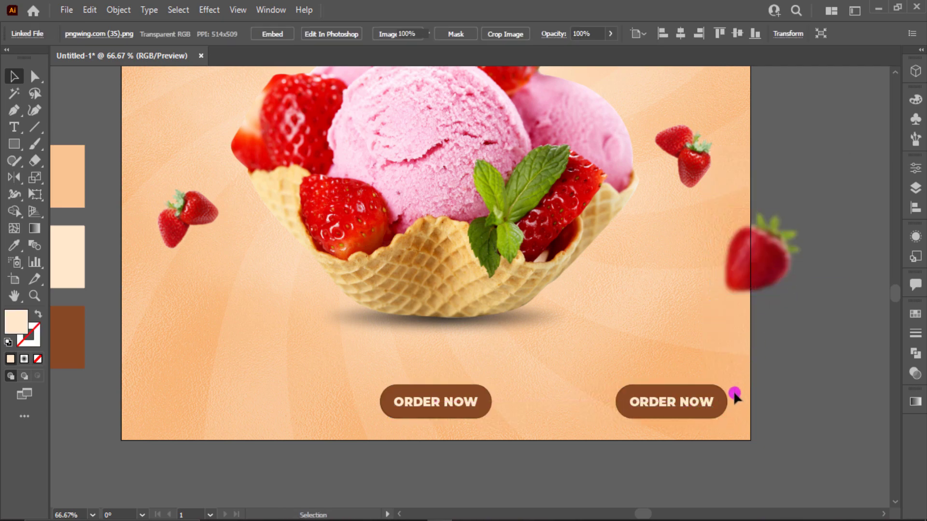
left_click(735, 395)
left_click(723, 405)
key("Delete")
Recolour the copied "ORDER NOW" text at the lower right with the button's brown.
left_click(655, 409)
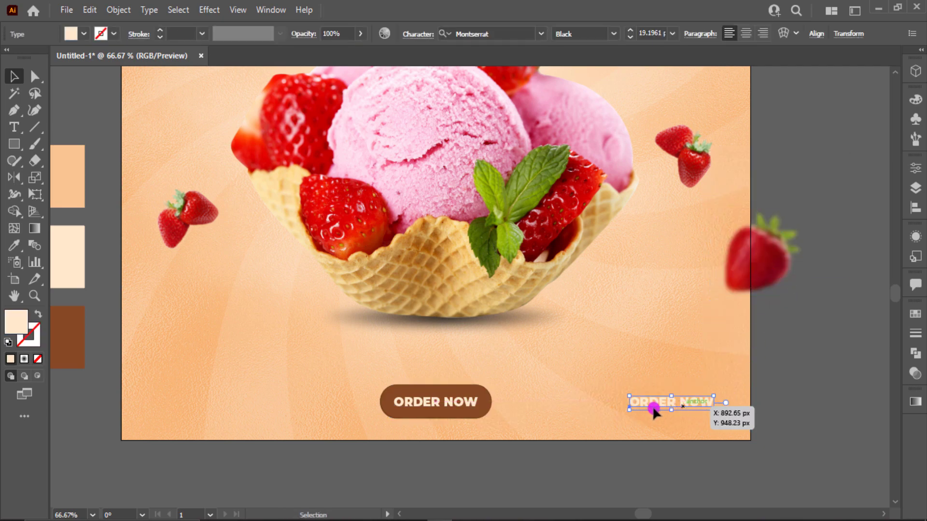
key("i")
left_click(488, 412)
key("v")
left_click(578, 369)
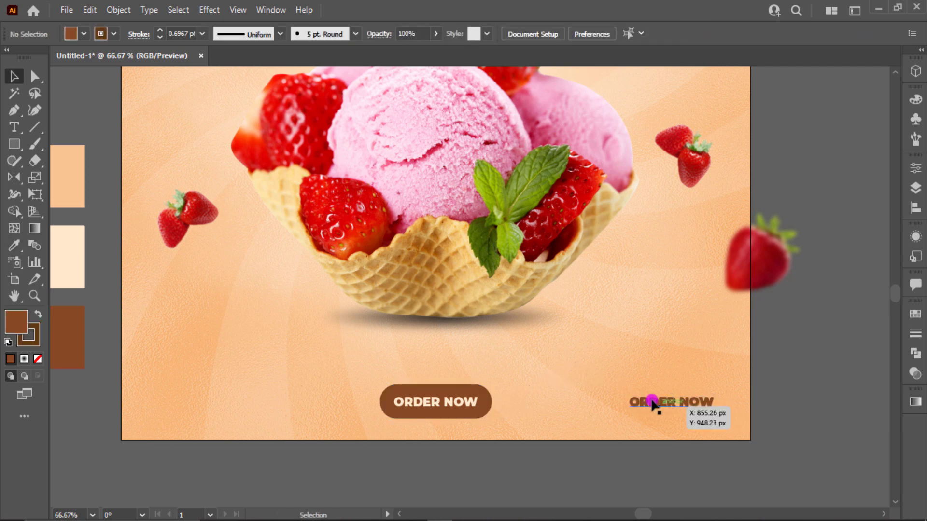
Copy the brown "ORDER NOW" text to the poster's lower left and change its wording to "Contact Us".
left_click_drag(651, 405, 183, 407)
double_click(183, 407)
type("CO")
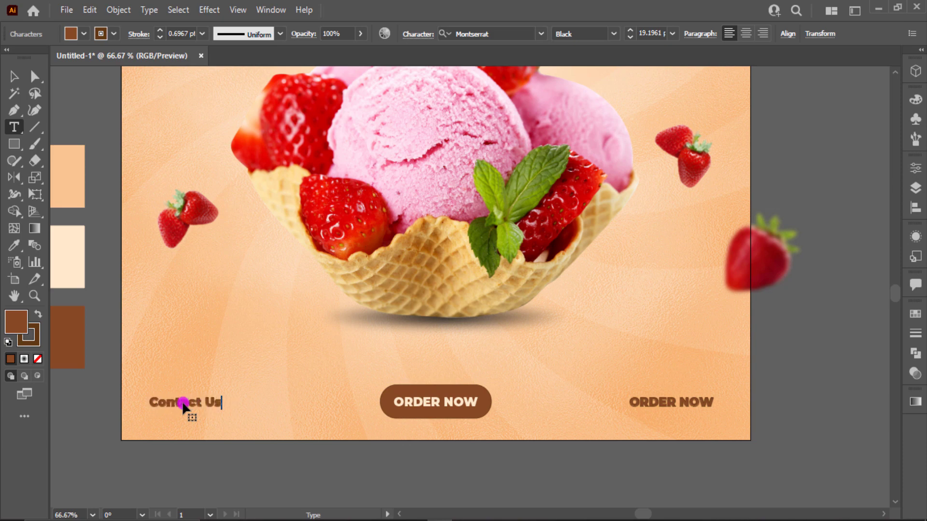
left_click(13, 76)
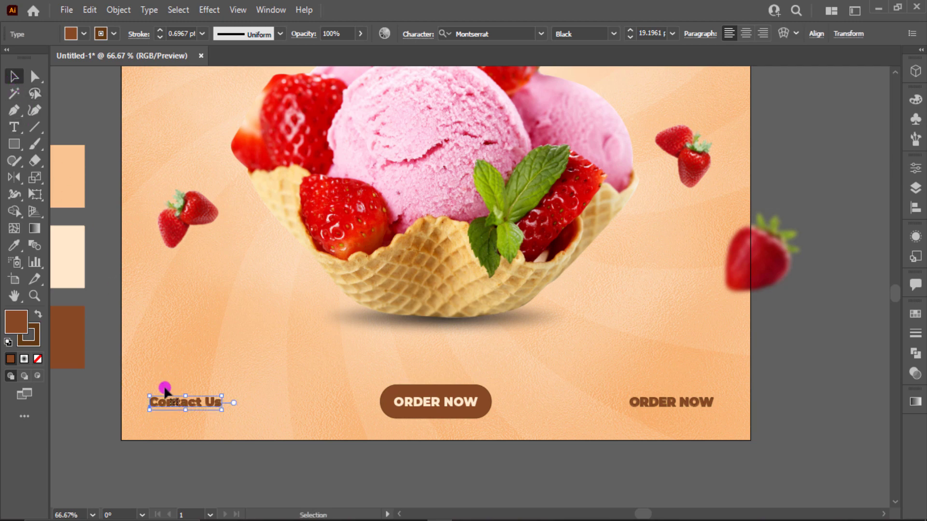
Stack a copy of the "Contact Us" text beneath it and replace the copy's wording with the phone number.
mouse_move(164, 395)
left_mouse_down()
mouse_move(174, 397)
mouse_move(174, 383)
mouse_move(171, 406)
left_mouse_up()
triple_click(172, 406)
key("BackSpace")
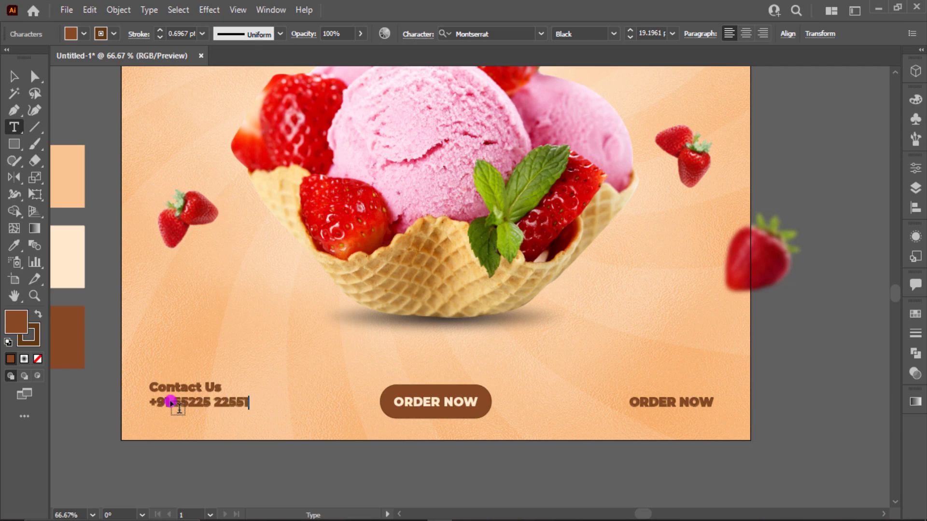
left_click(14, 76)
Set the font size of the phone number line to 22 pt.
left_click(657, 32)
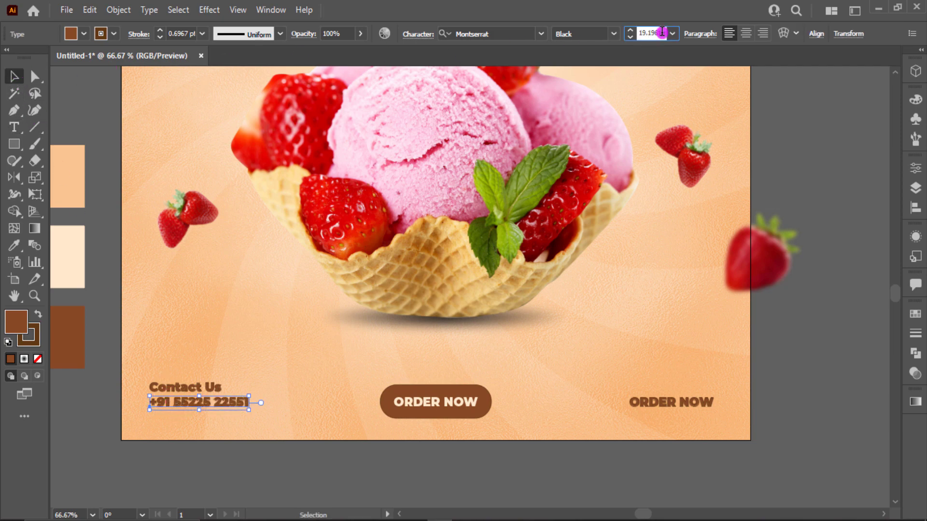
type("22")
key("Return")
left_click(142, 335)
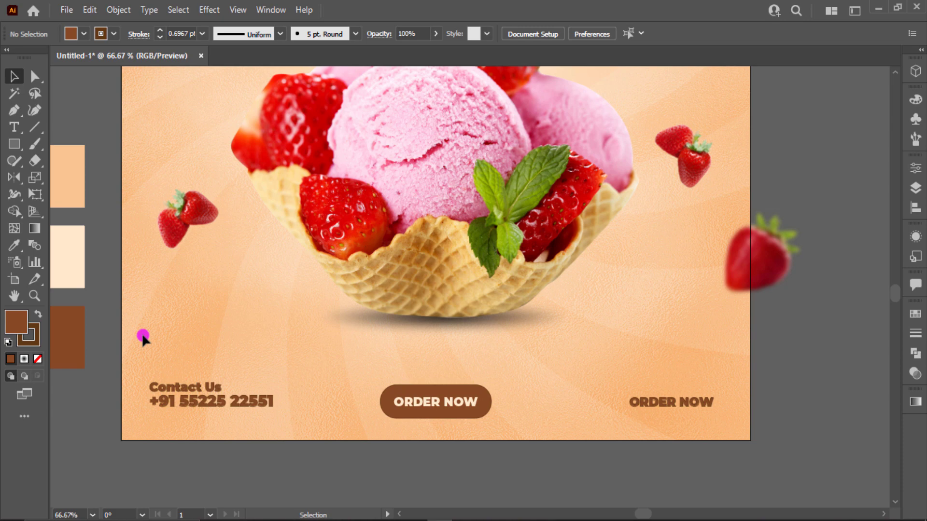
Change the font style of the "Contact Us" text to SemiBold.
left_click(176, 387)
left_click(613, 34)
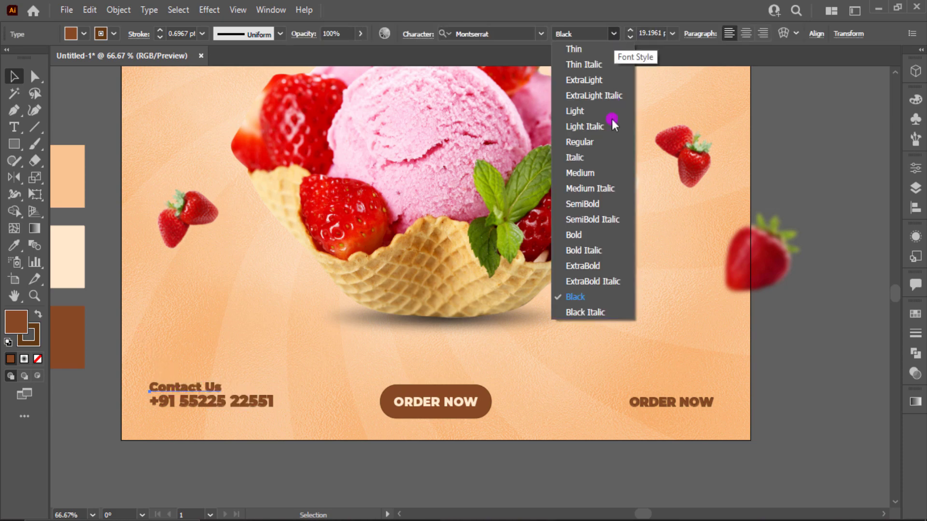
left_click(610, 202)
left_click(399, 363)
double_click(650, 401)
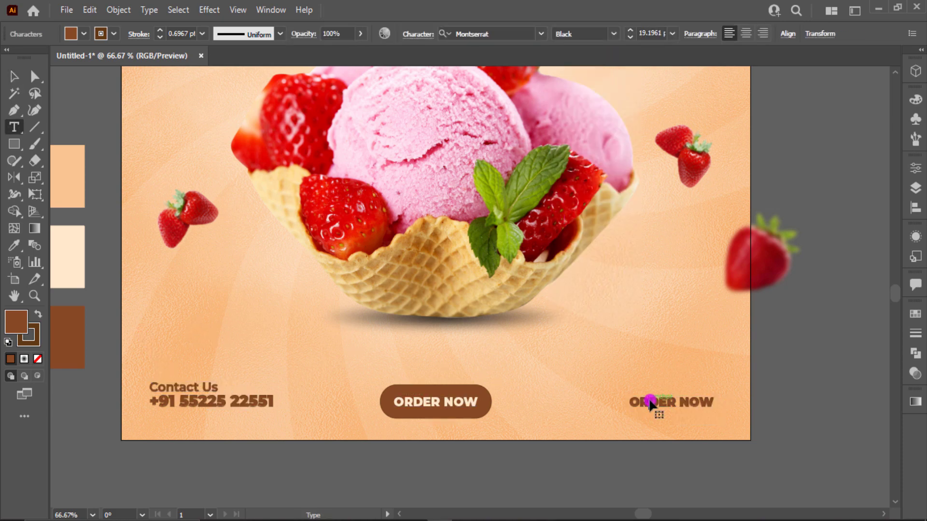
key("ctrl+a")
left_click(650, 400)
triple_click(650, 400)
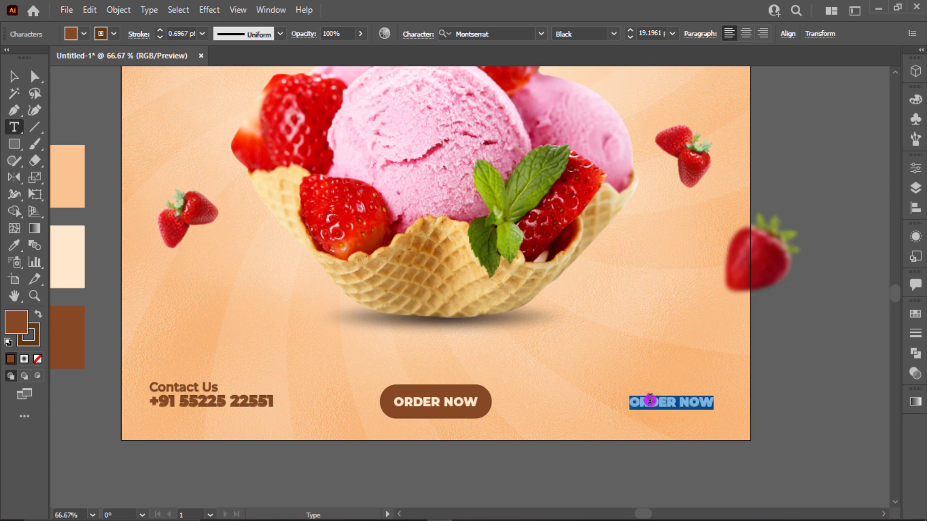
type("www.web.com")
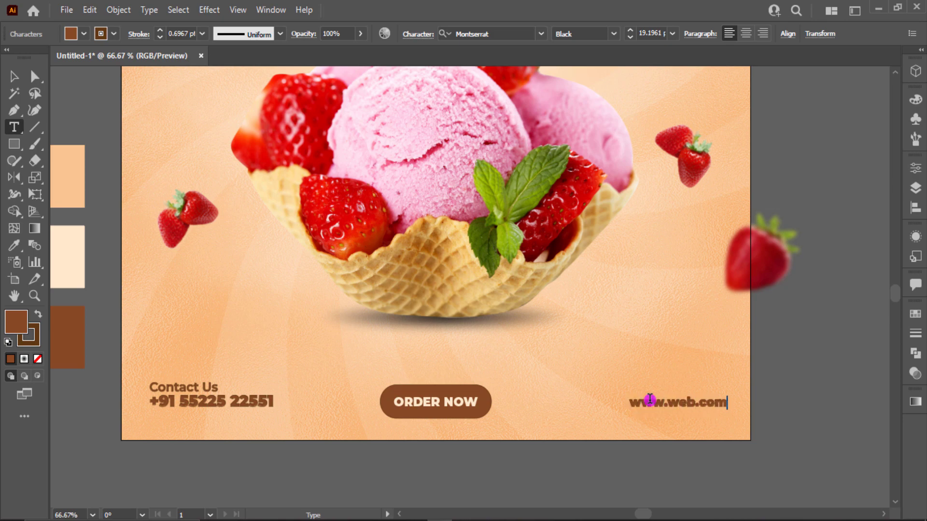
left_click(14, 77)
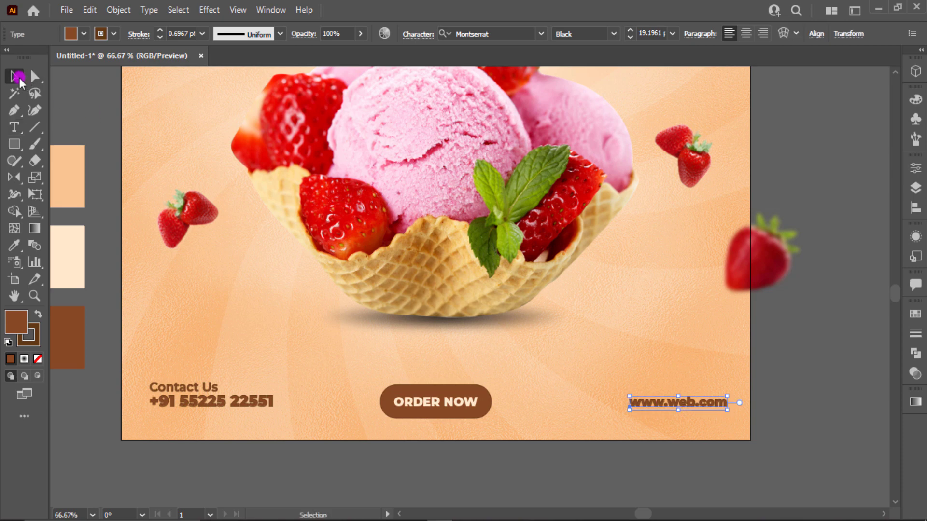
Group the two contact lines and align the group, the order button and the web address along their vertical centres.
left_click(203, 387)
left_click(183, 381)
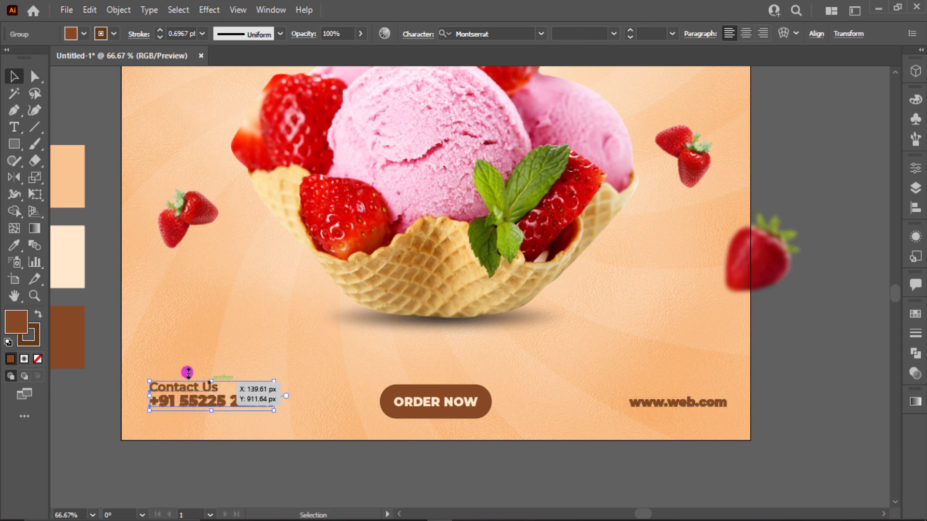
left_click(680, 408, "shift")
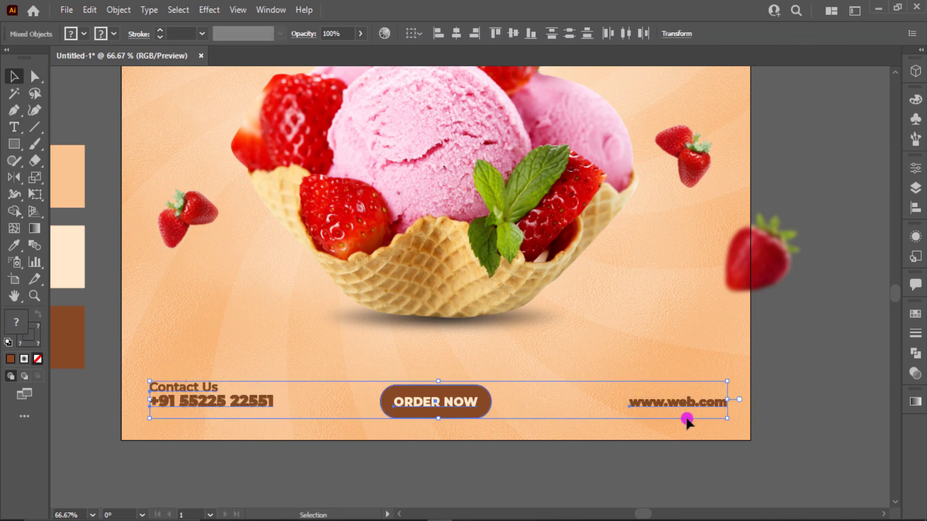
left_click(513, 32)
left_click(565, 356)
key("ctrl+0")
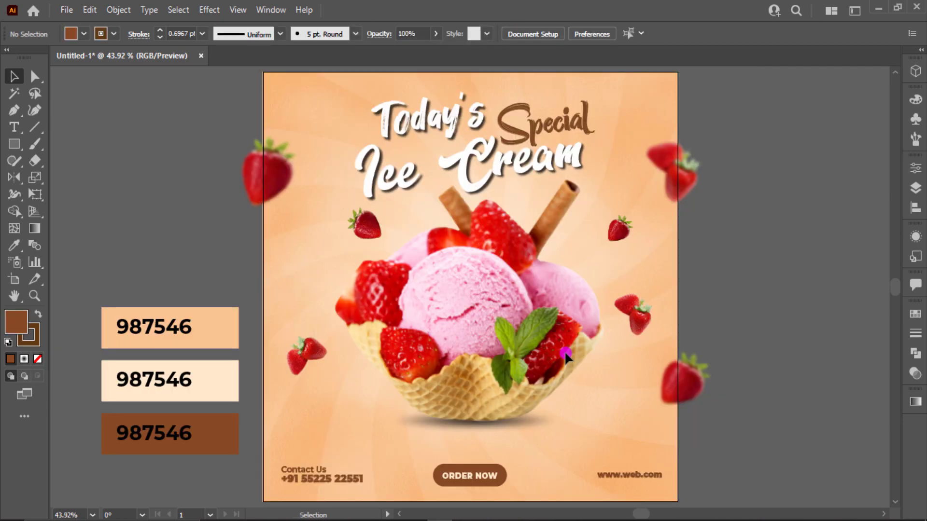
Set the font size of the web address to 24 pt and slightly enlarge the grouped contact lines.
left_click_drag(686, 496, 333, 480)
left_click(685, 427)
left_click(623, 475)
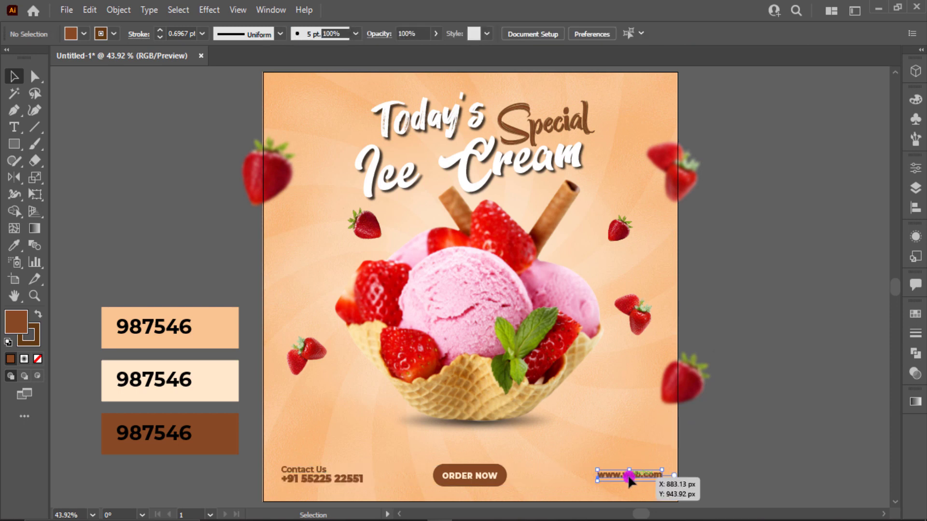
scroll(653, 31, "up", 5)
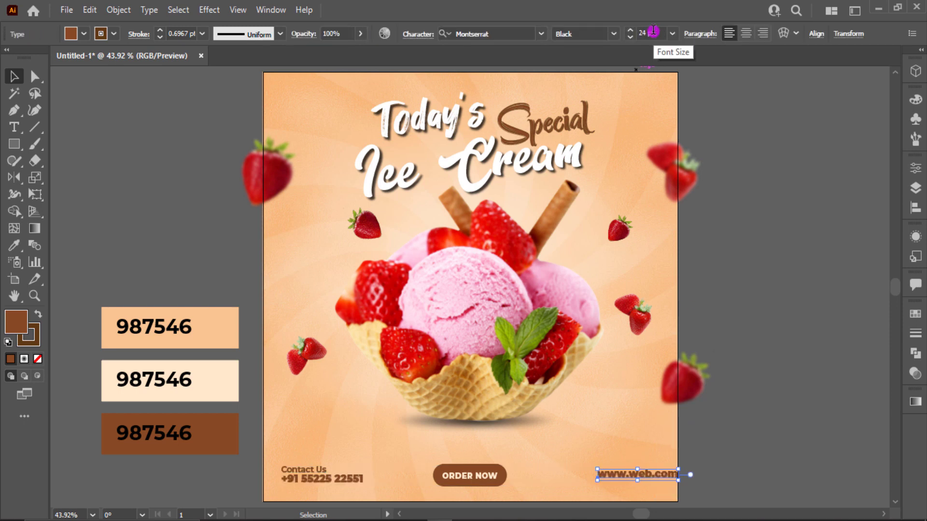
left_click(342, 480)
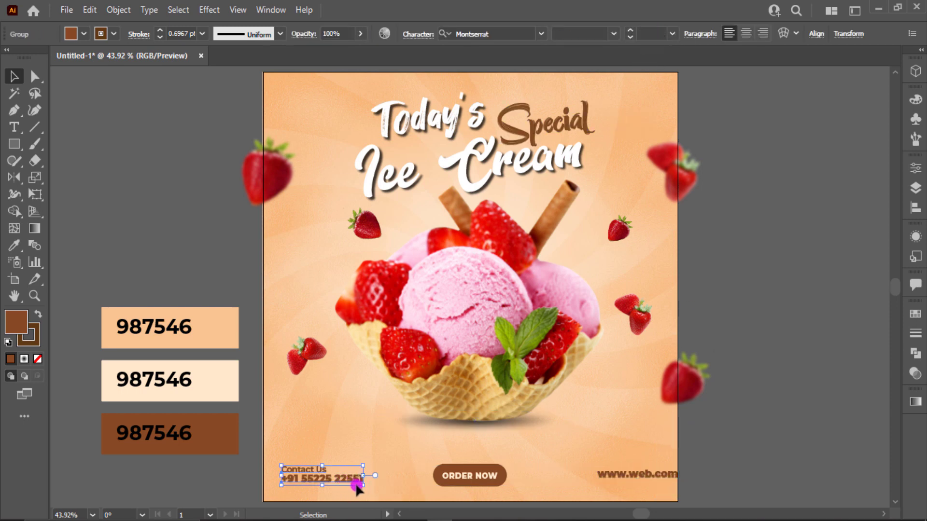
left_click_drag(365, 486, 375, 489)
Vertically centre the contact group, order button and web address again, and shift the web address inward from the poster's right edge.
left_click_drag(329, 459, 633, 486)
left_click(456, 37)
key("ctrl+z")
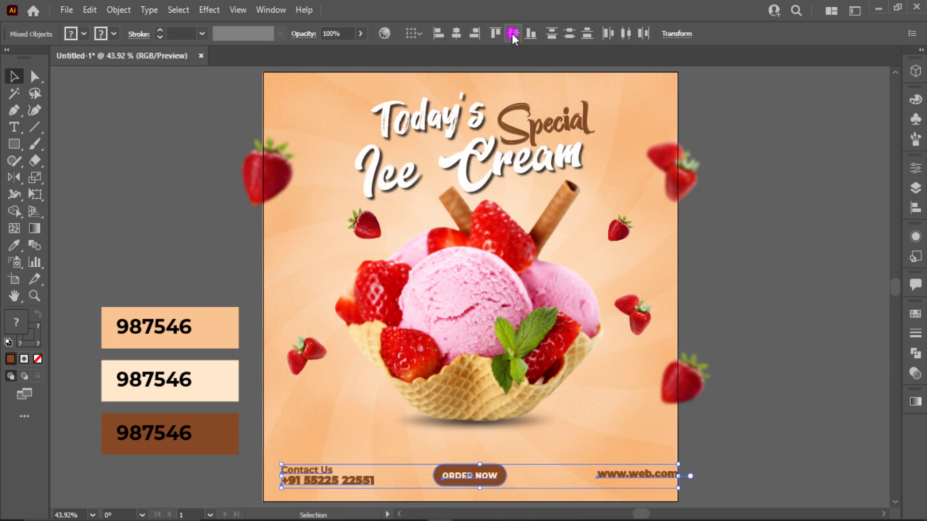
left_click(512, 34)
left_click(609, 464)
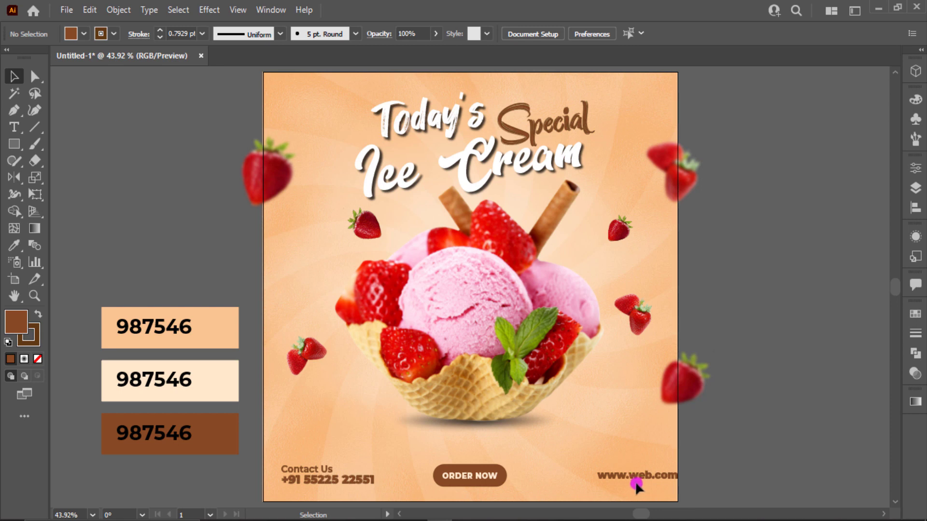
left_click_drag(631, 484, 625, 479)
left_click(718, 449)
Add the text "LOGO" outside the artboard and set its font style to Black.
key("t")
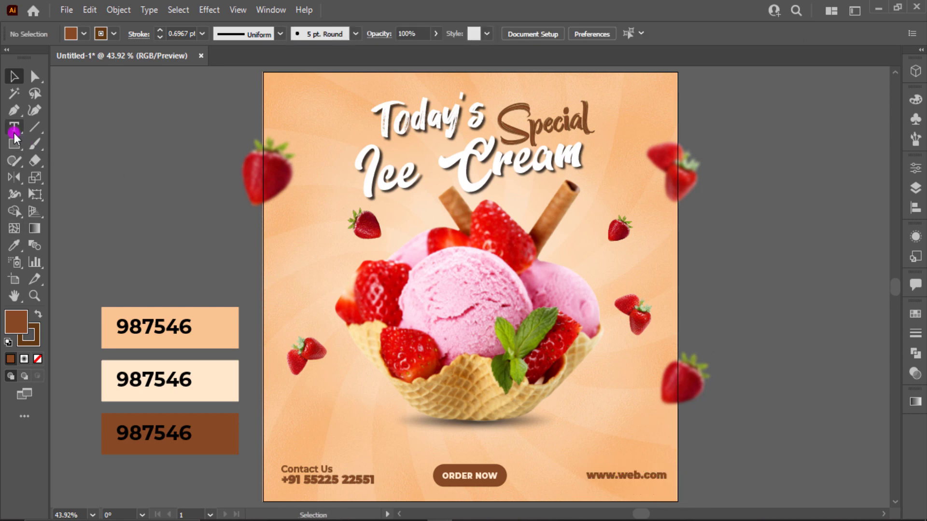
left_click(72, 140)
key("BackSpace")
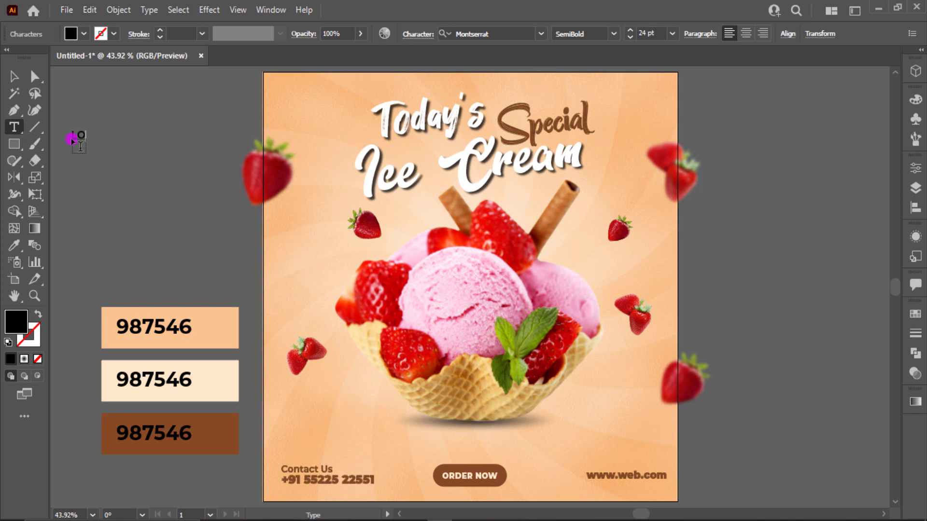
left_click(17, 75)
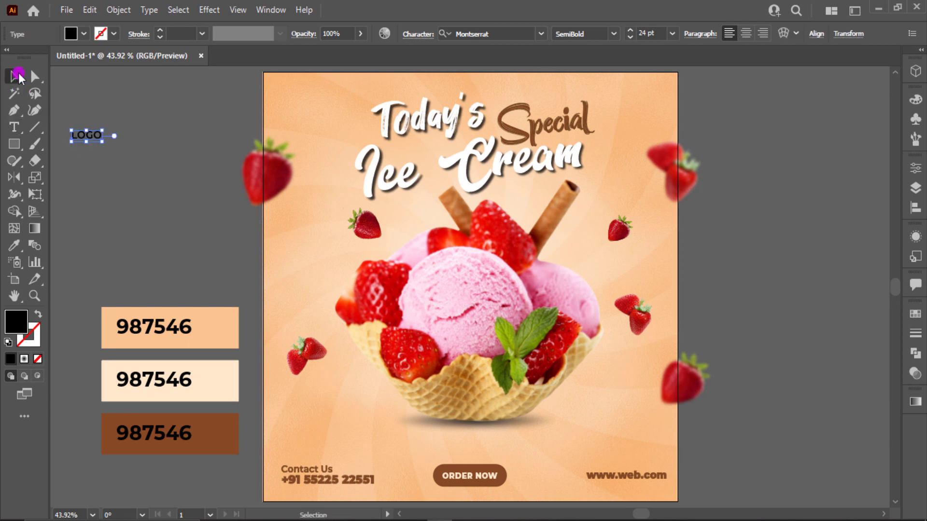
left_click(614, 34)
left_click(599, 297)
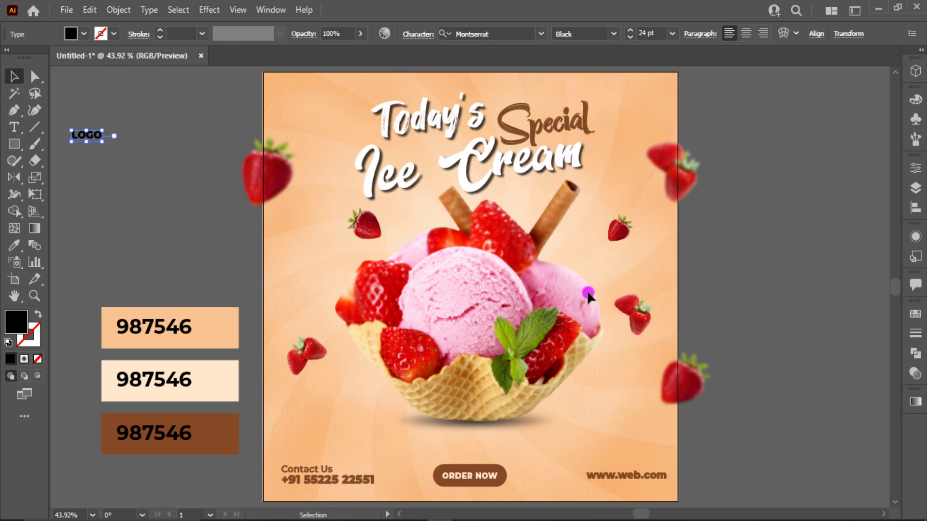
Place the "LOGO" text in the poster's upper-left corner and recolour it with the dark brown of the colour swatch.
left_click_drag(106, 143, 325, 99)
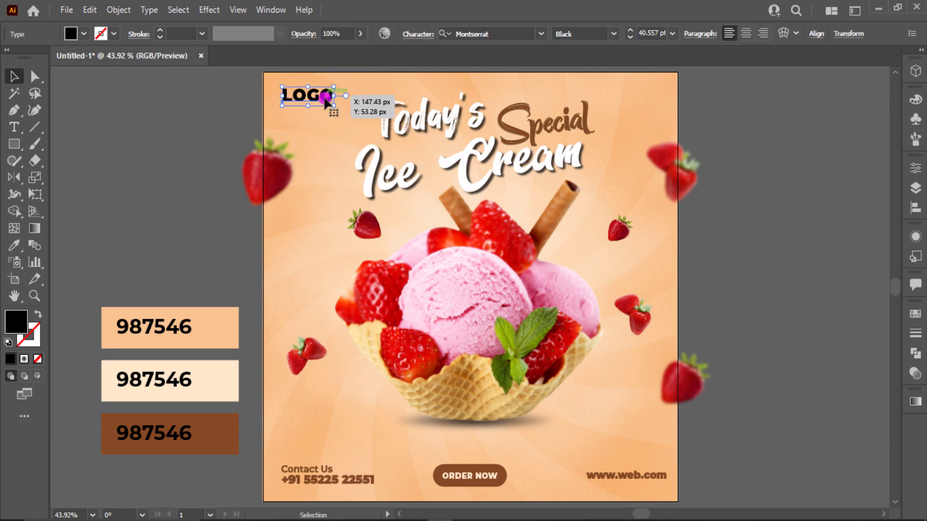
key("i")
left_click(206, 423)
left_click(14, 81)
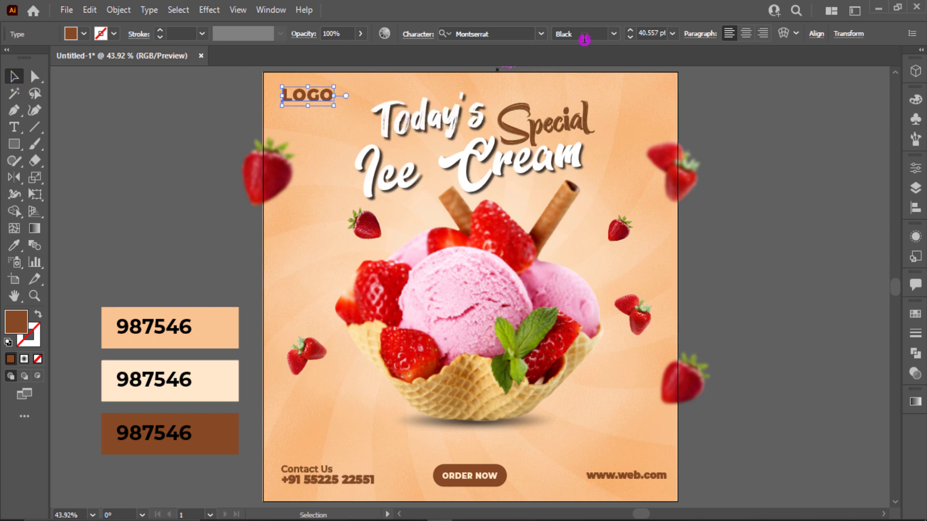
Set the font size of the "LOGO" text to 35 pt.
scroll(653, 34, "down", 3)
scroll(654, 34, "down", 2)
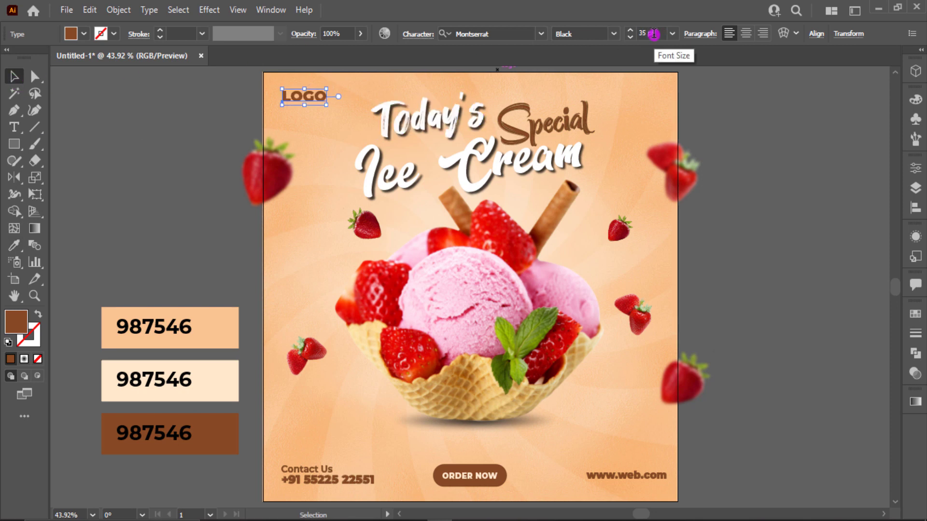
left_click(835, 224)
Create a 1000 × 1000 px rectangle and centre it horizontally and vertically on the artboard.
left_click(11, 147)
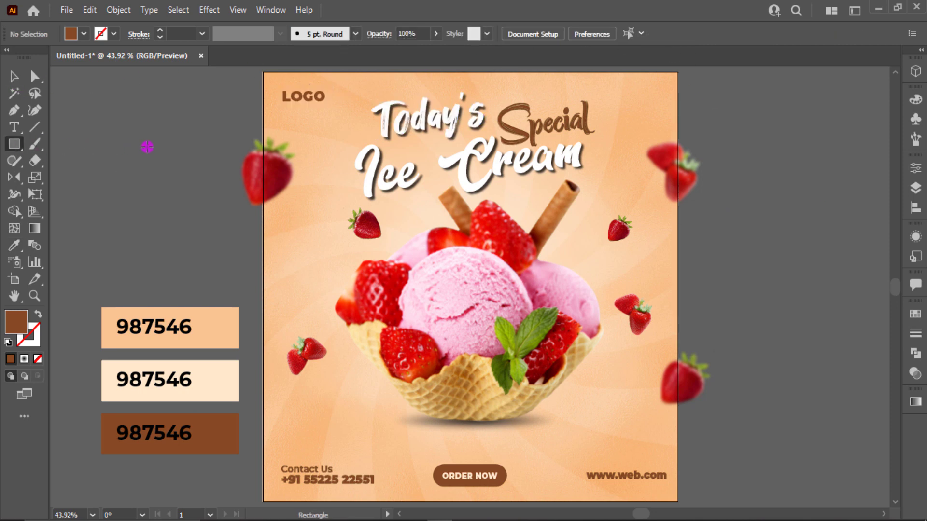
left_click(147, 146)
type("1")
key("Tab")
type("10")
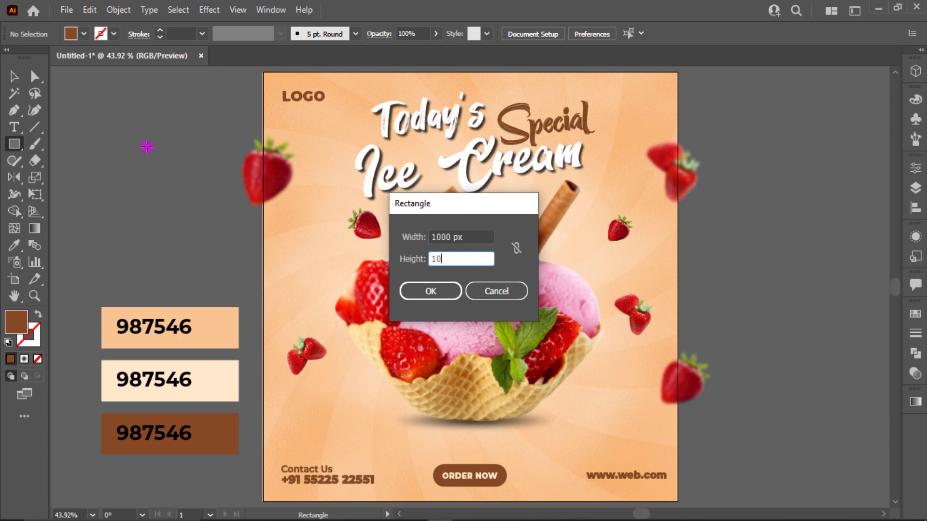
key("Return")
left_click(582, 33)
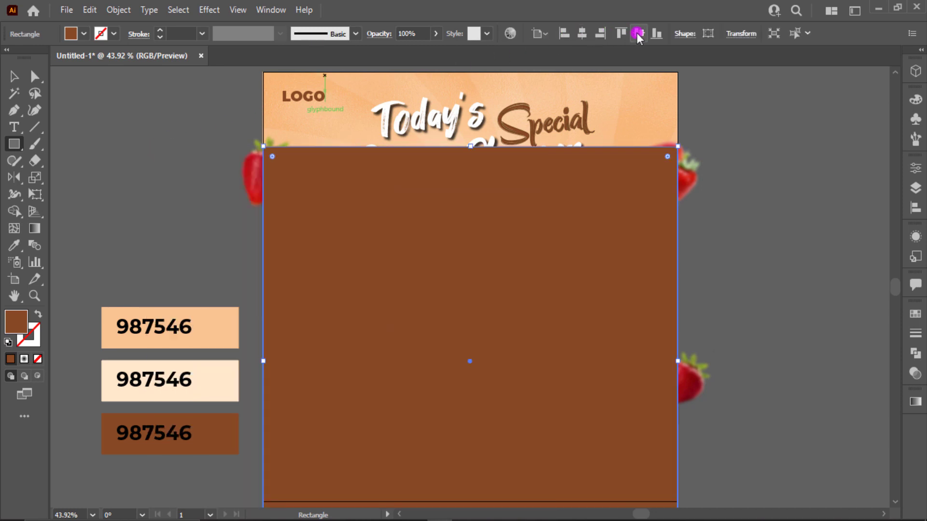
left_click(641, 32)
Delete the three colour swatches and their code labels beside the artboard.
key("ctrl+a")
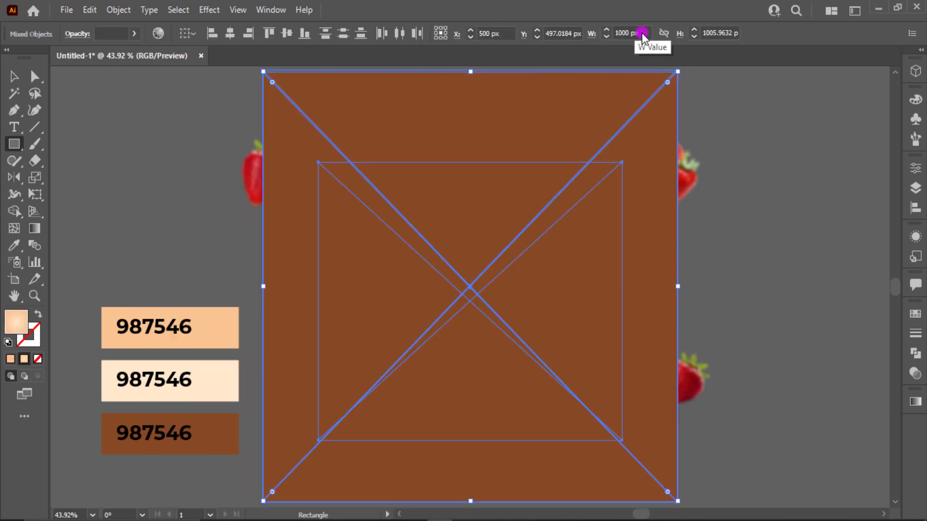
key("v")
left_click(777, 220)
scroll(681, 240, "down", 2)
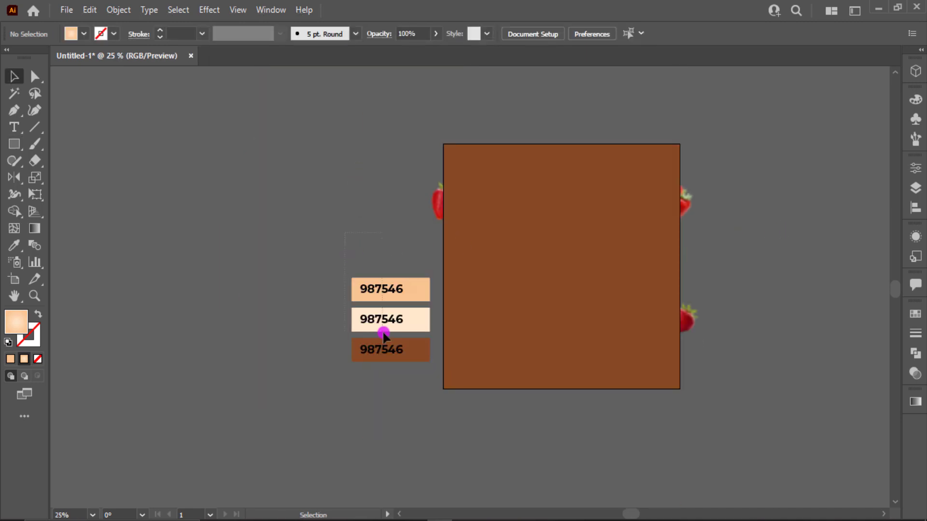
left_click_drag(383, 334, 382, 330)
key("Delete")
left_click_drag(321, 223, 388, 410)
key("Delete")
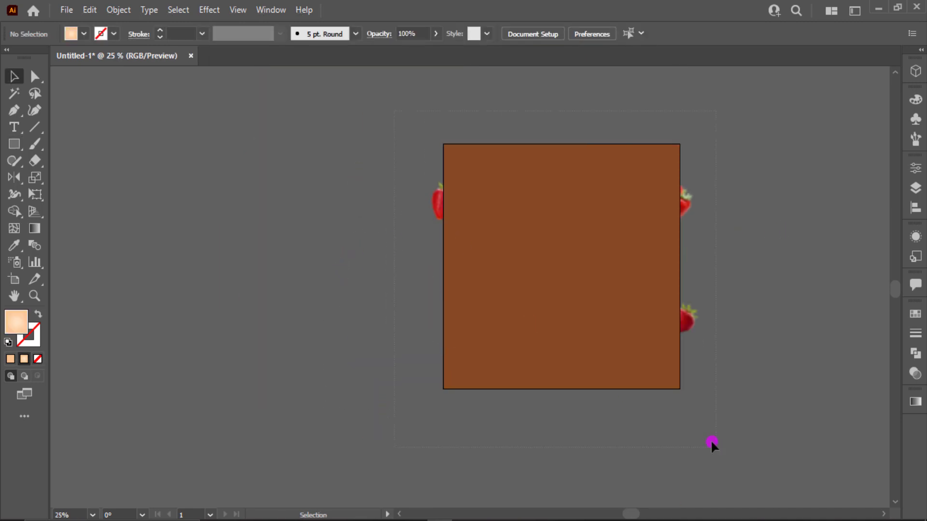
Make a clipping mask from the brown rectangle and all the poster artwork, including the strawberries that overhang the edges.
left_click_drag(712, 443, 635, 325)
right_click(635, 325)
left_click(683, 226)
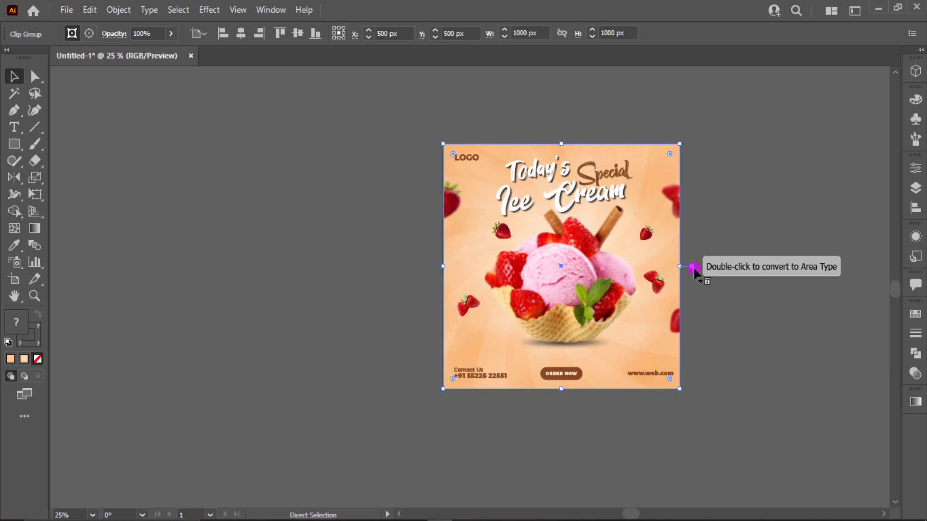
key("ctrl+0")
left_click(696, 269)
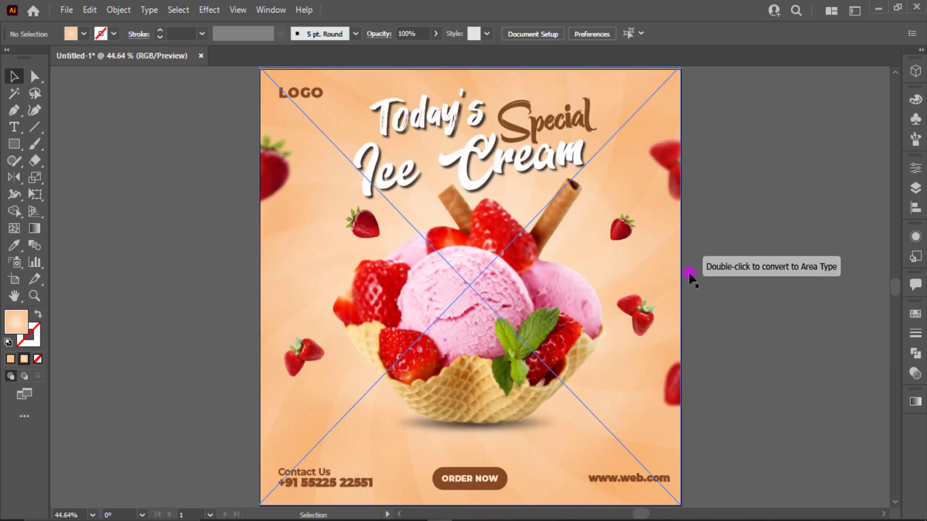